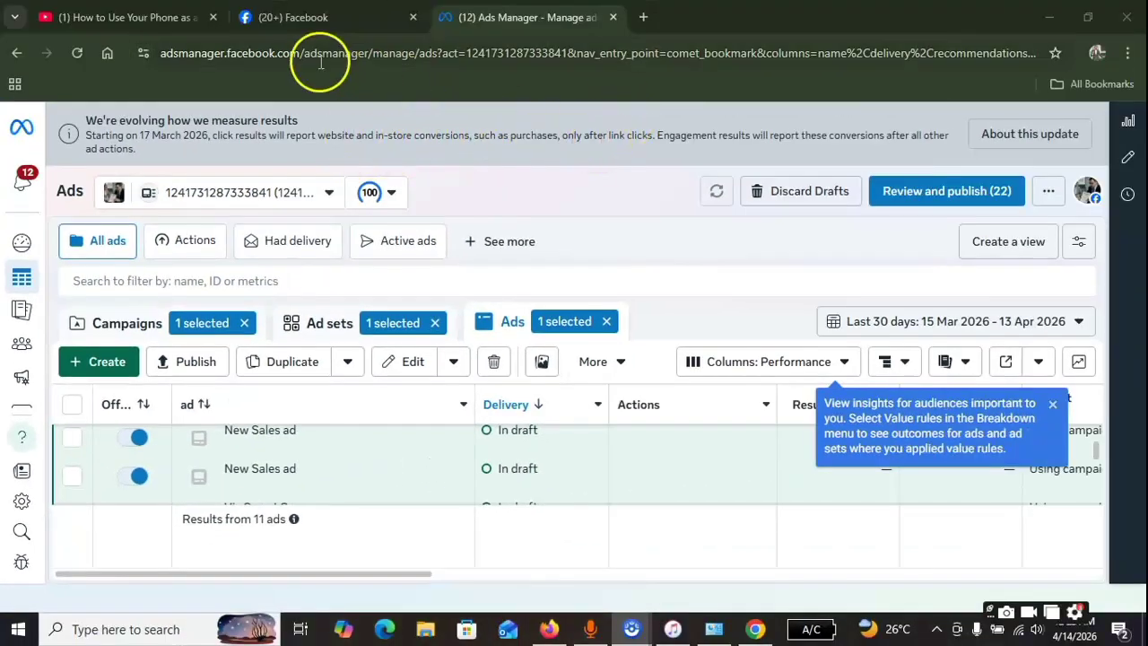
Step: Start a new campaign in Ads Manager and look through the available campaign objectives
left_click(298, 17)
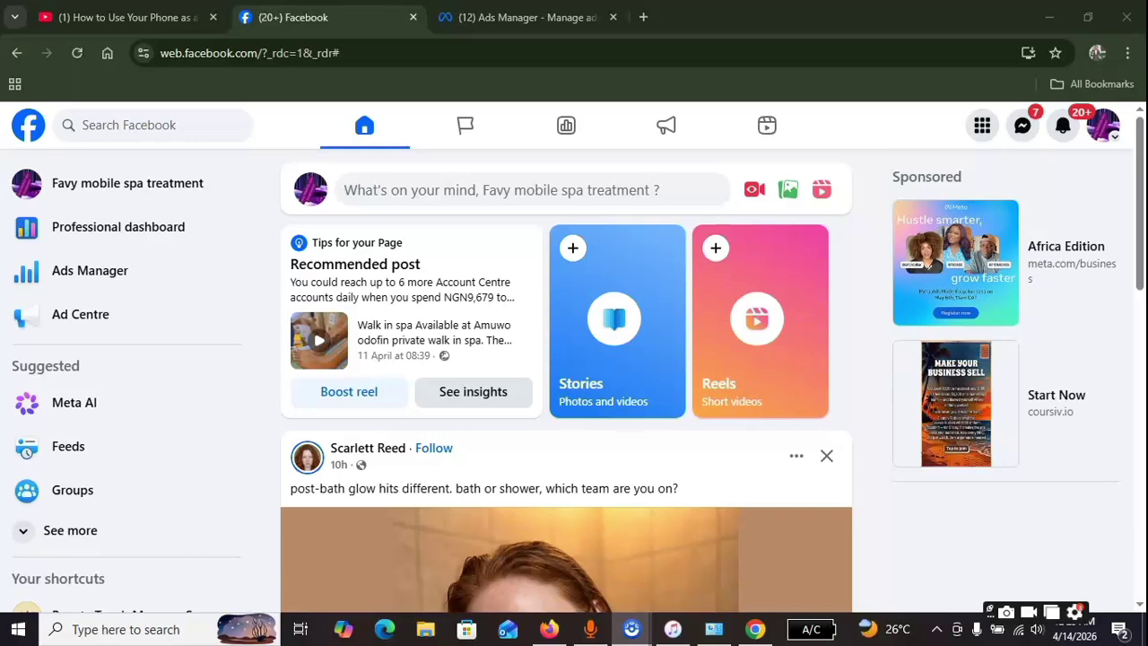
left_click(505, 17)
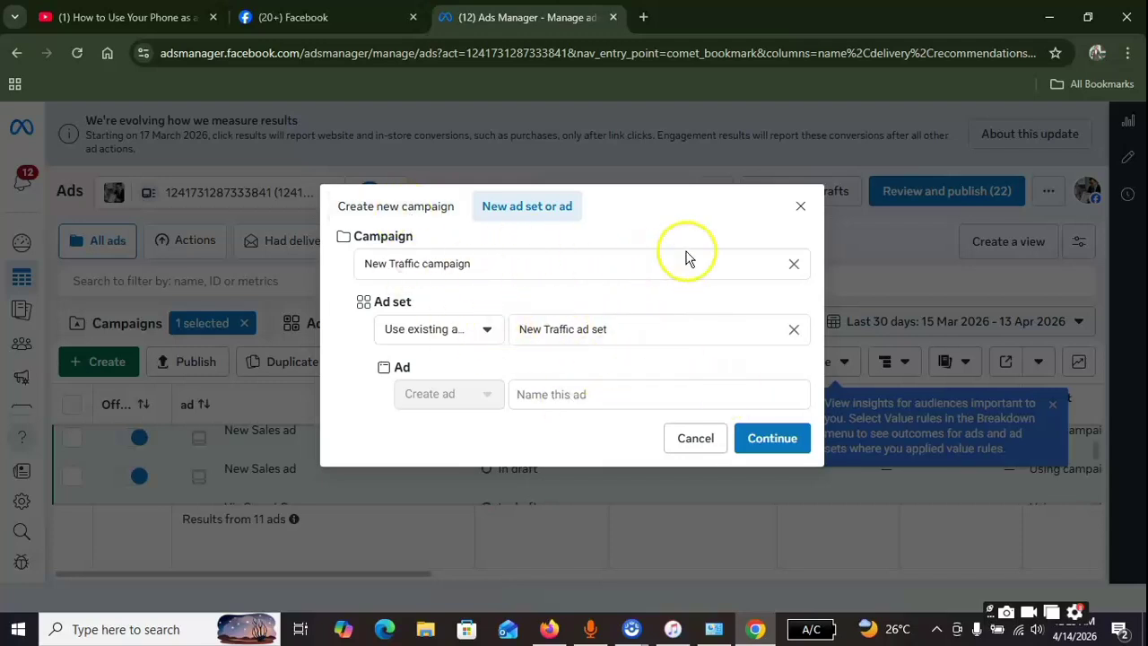
left_click(417, 211)
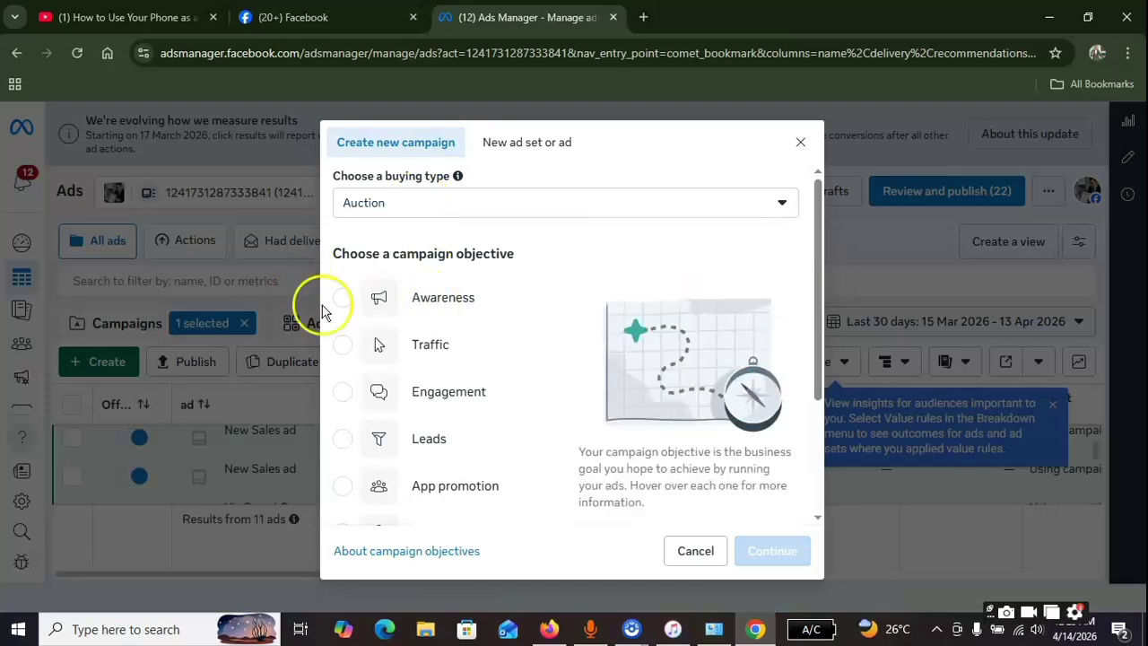
mouse_move(359, 364)
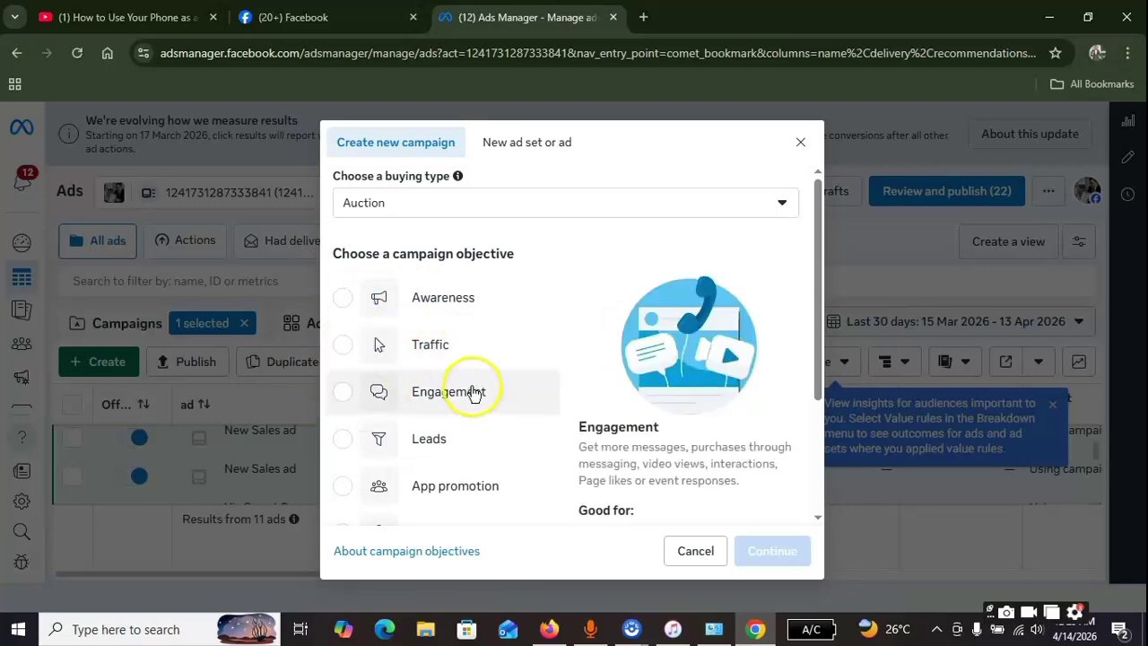
scroll(422, 475, "down", 1)
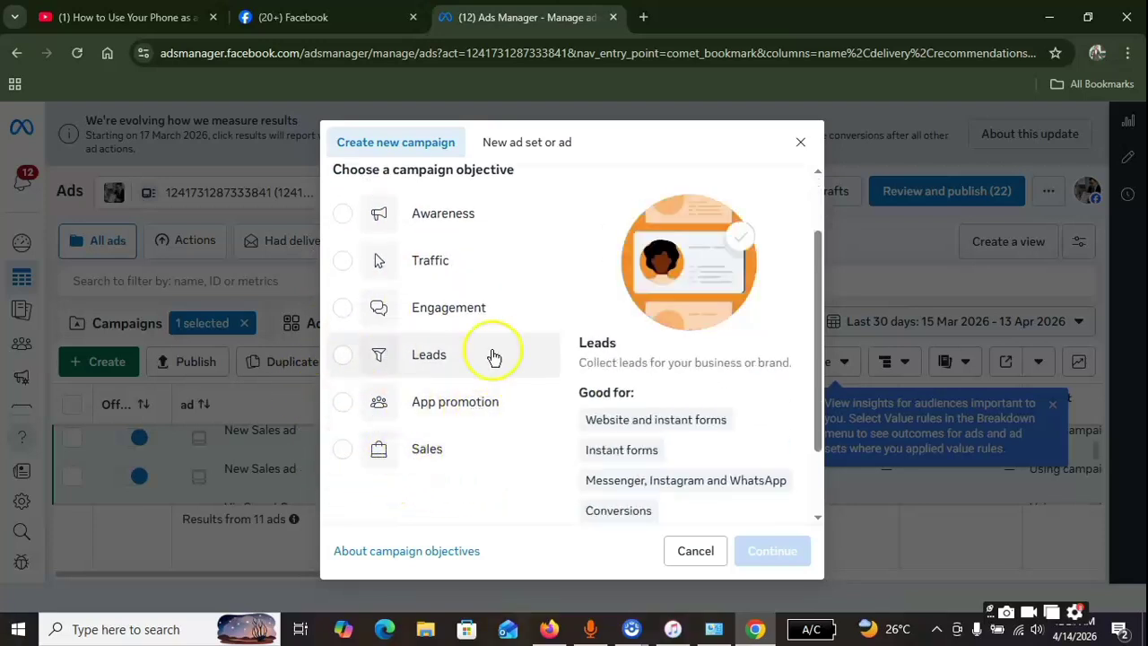
scroll(484, 357, "up", 1)
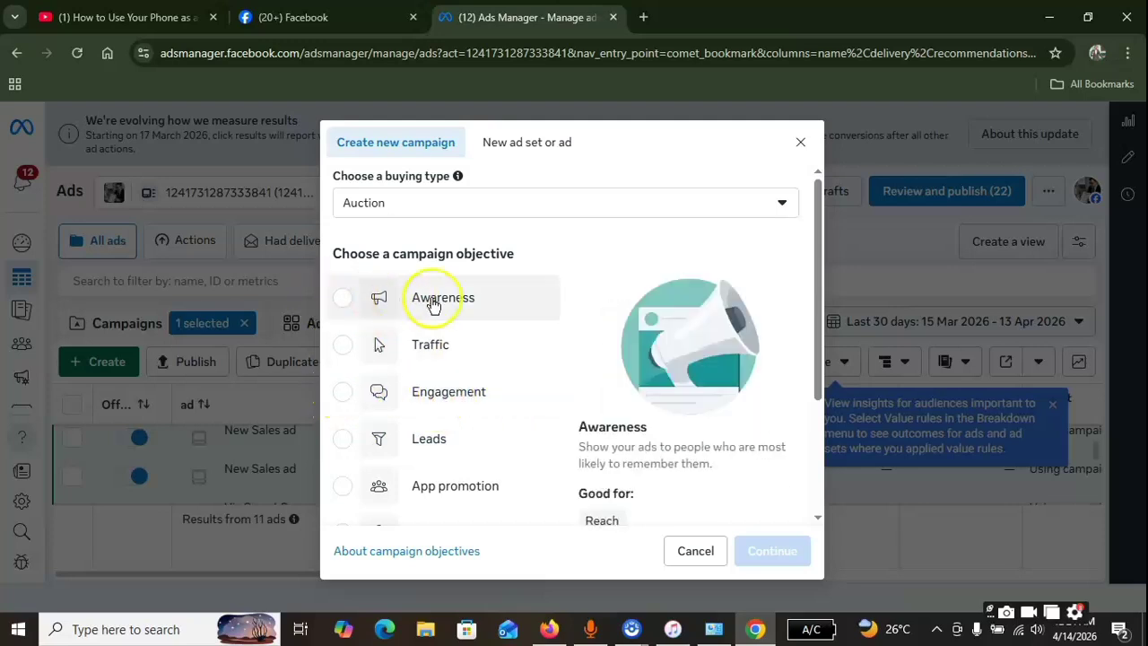
Step: Try out the Awareness, Traffic, Engagement and Sales campaign objectives in turn
left_click(344, 301)
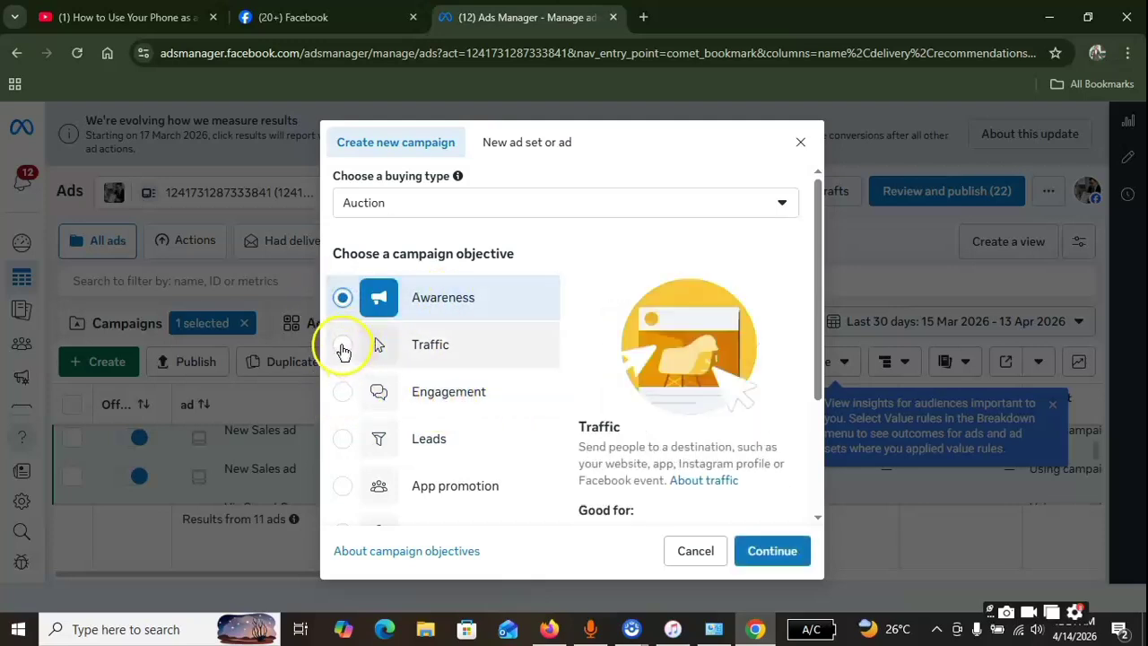
left_click(343, 349)
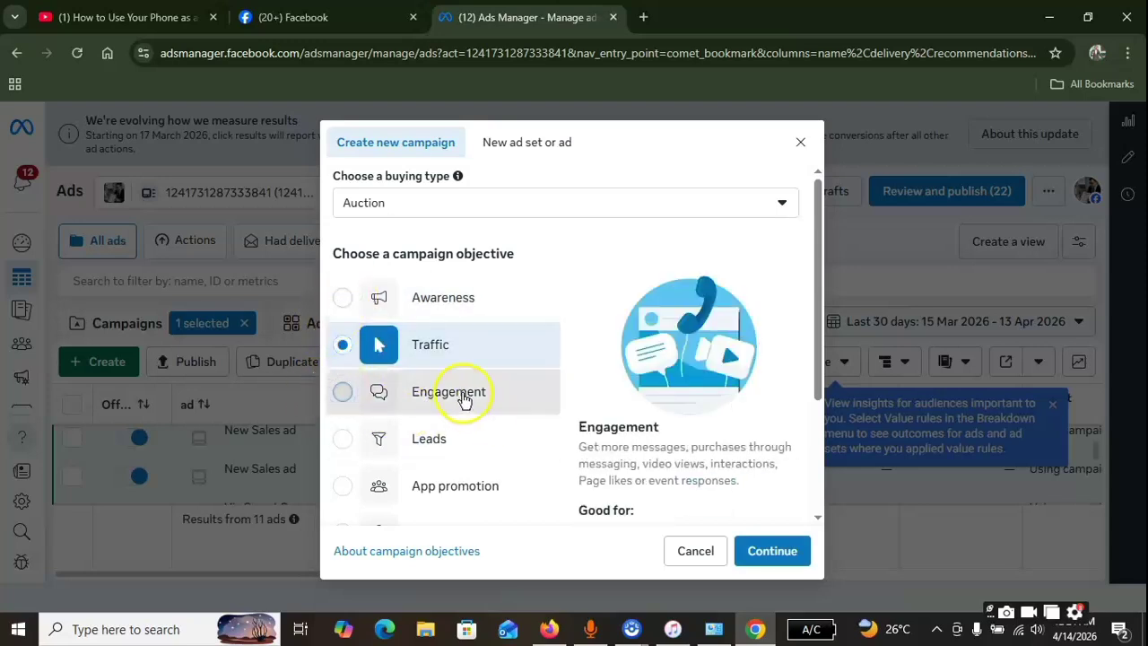
left_click(444, 395)
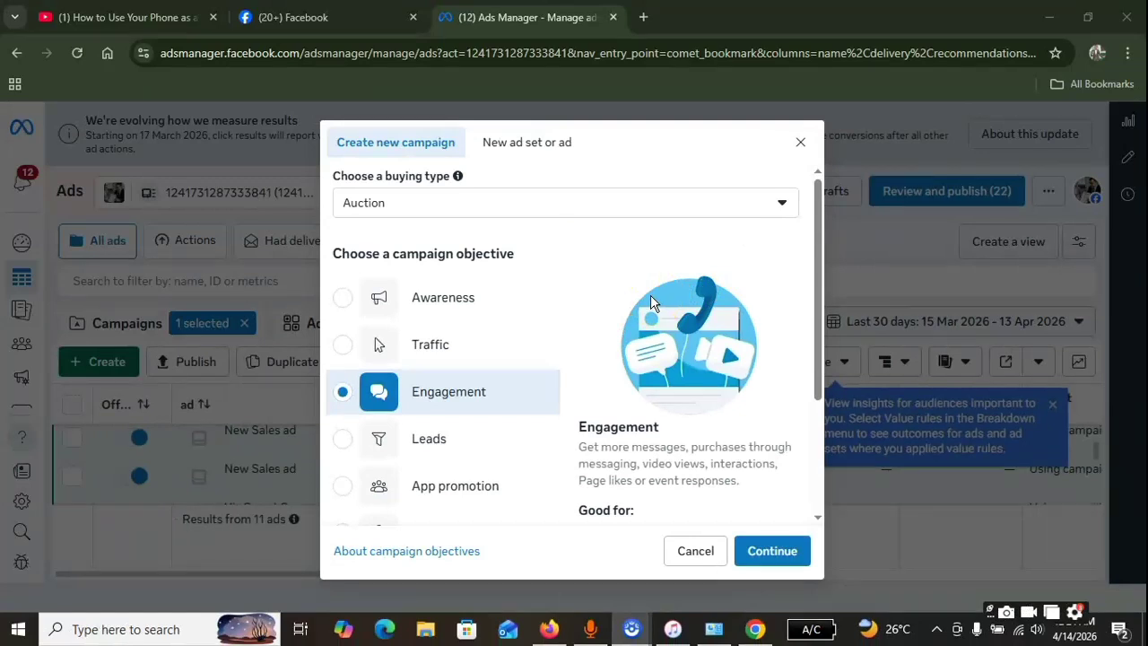
scroll(422, 473, "down", 2)
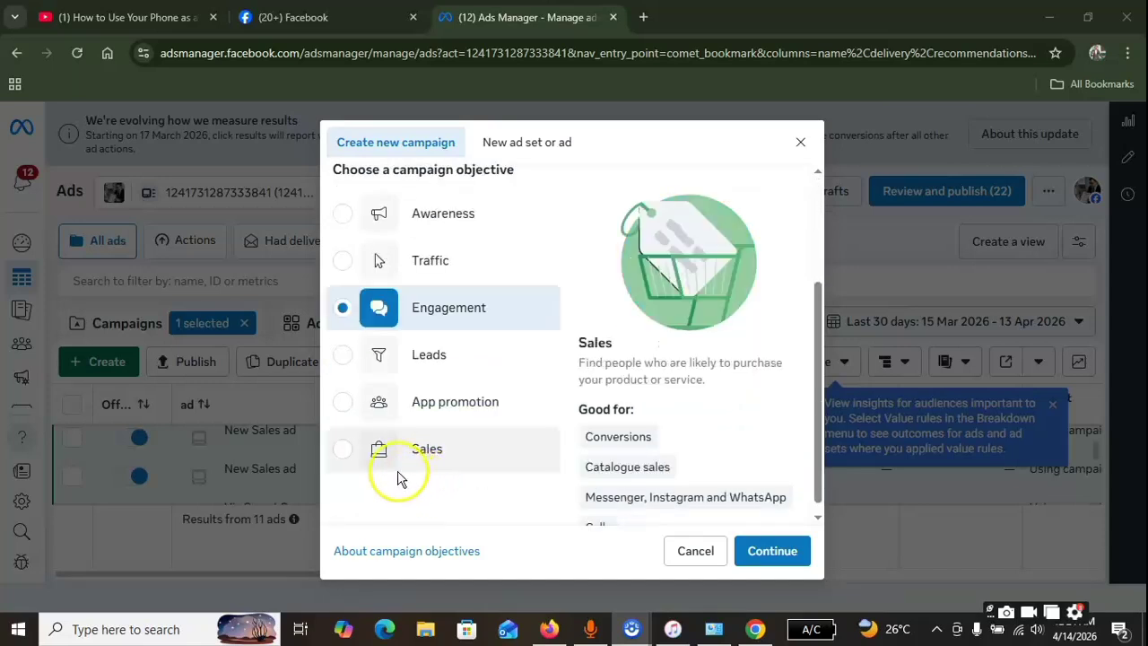
scroll(401, 478, "down", 1)
left_click(354, 375)
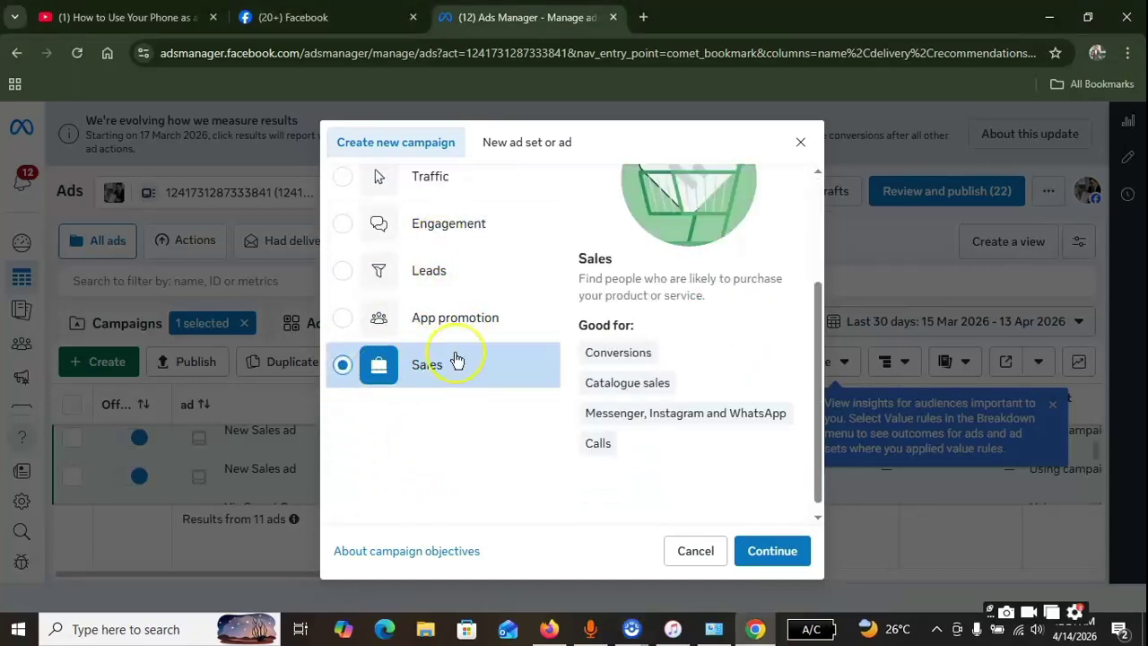
scroll(422, 366, "up", 2)
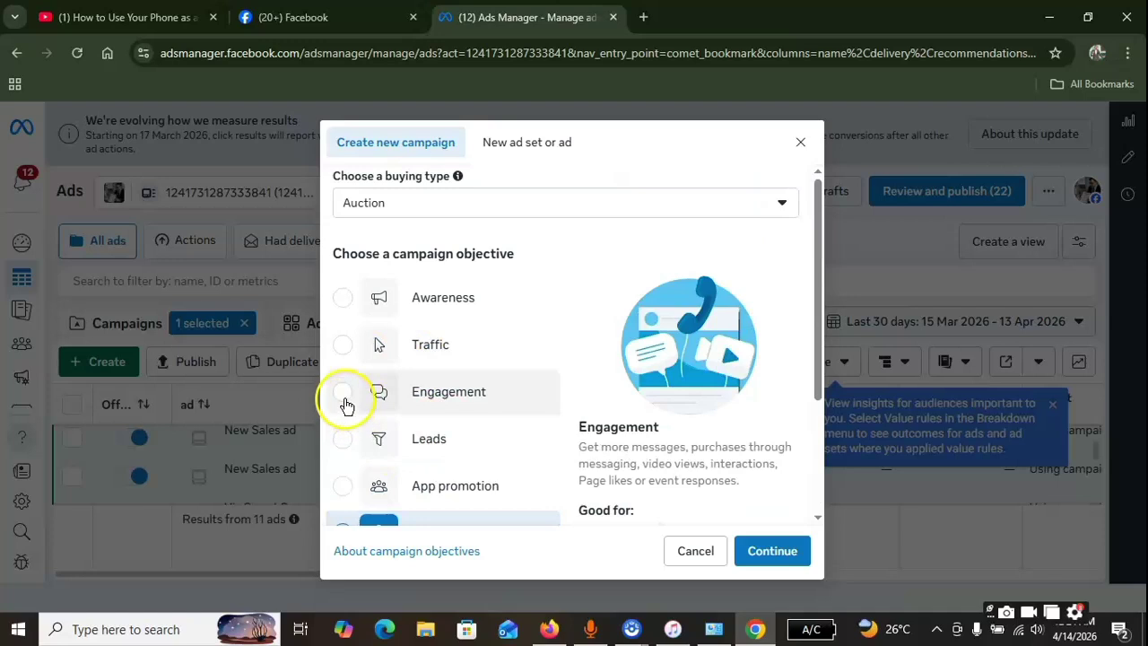
left_click(345, 400)
left_click(483, 395)
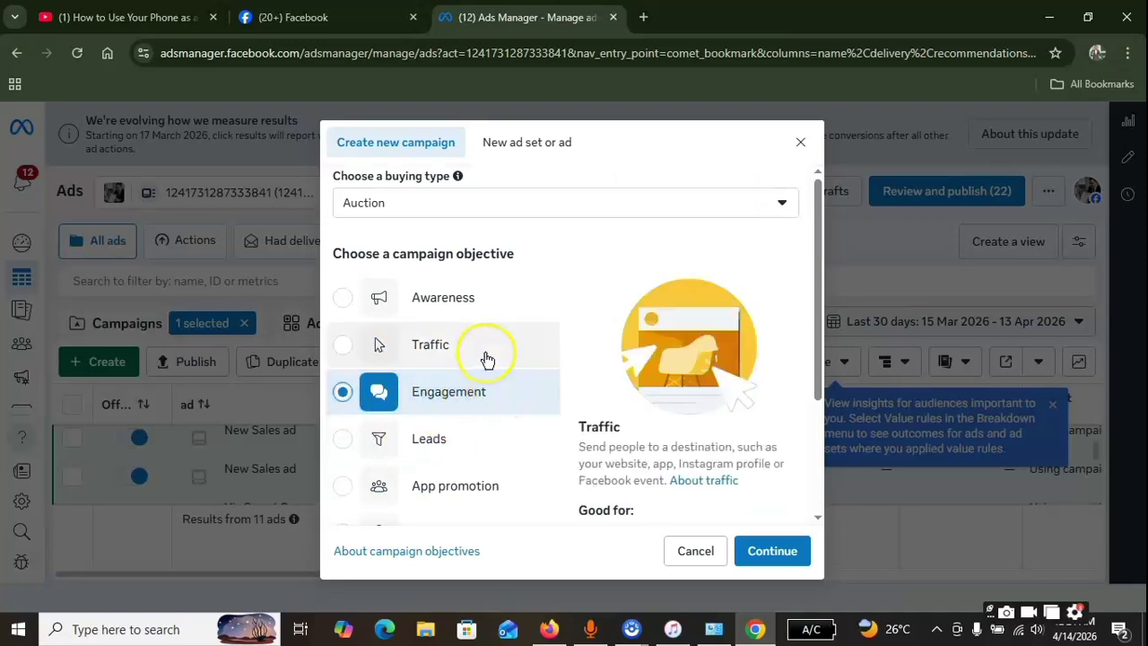
scroll(484, 376, "down", 1)
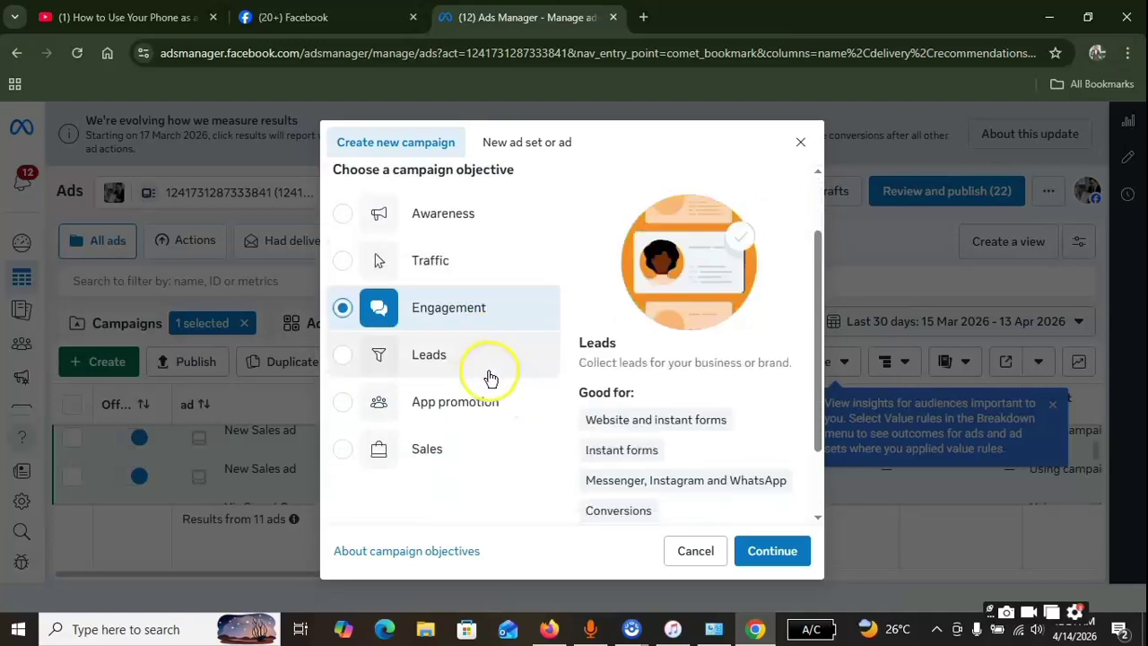
left_click(342, 446)
left_click(395, 449)
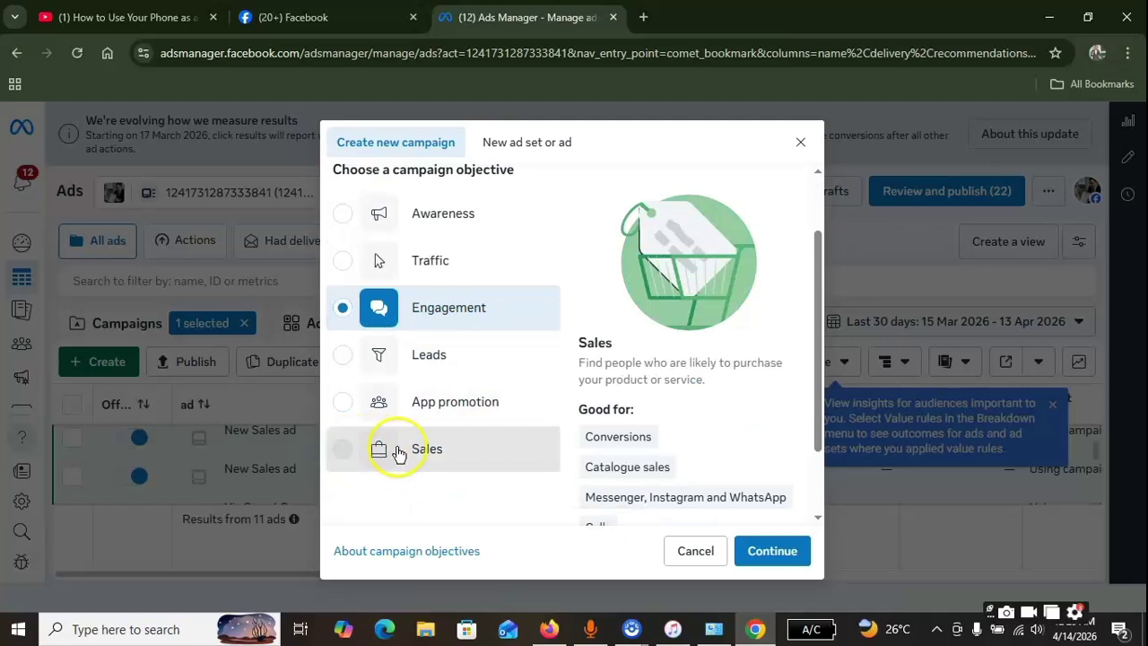
Step: Set the campaign objective to Engagement and choose the manual engagement campaign setup
left_click(345, 313)
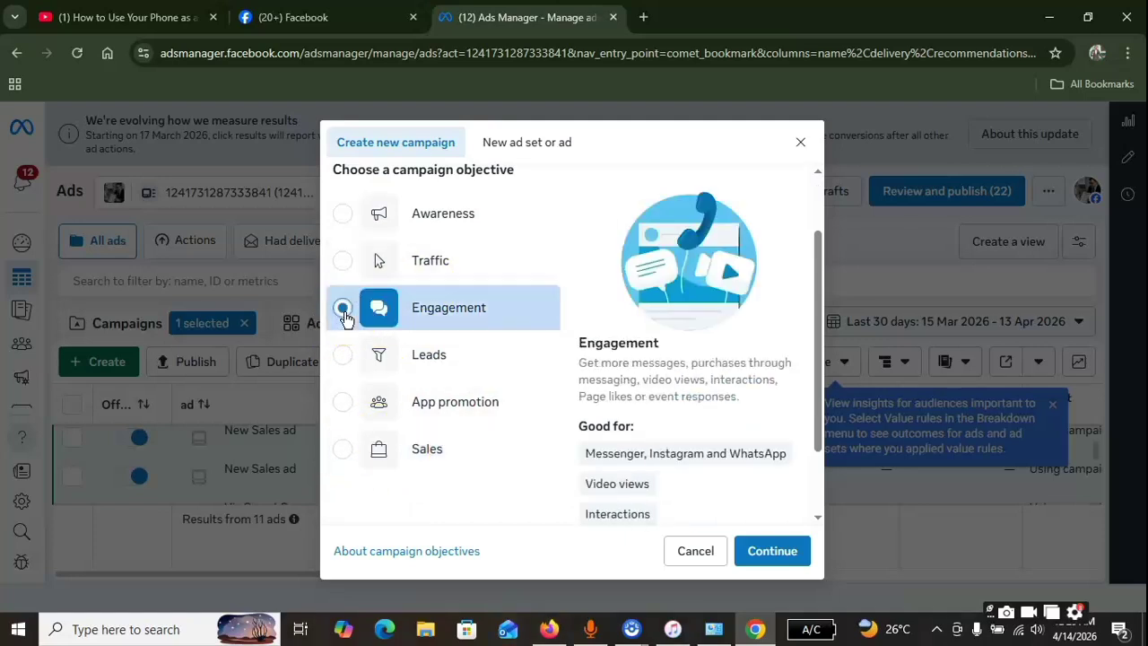
left_click(771, 550)
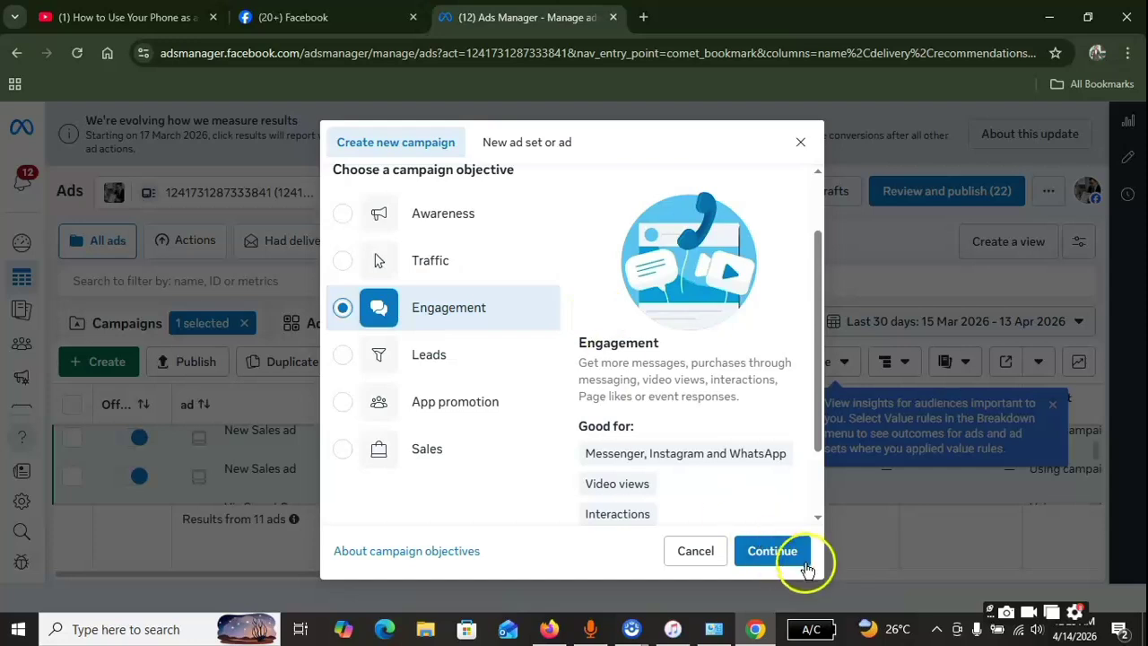
left_click(500, 354)
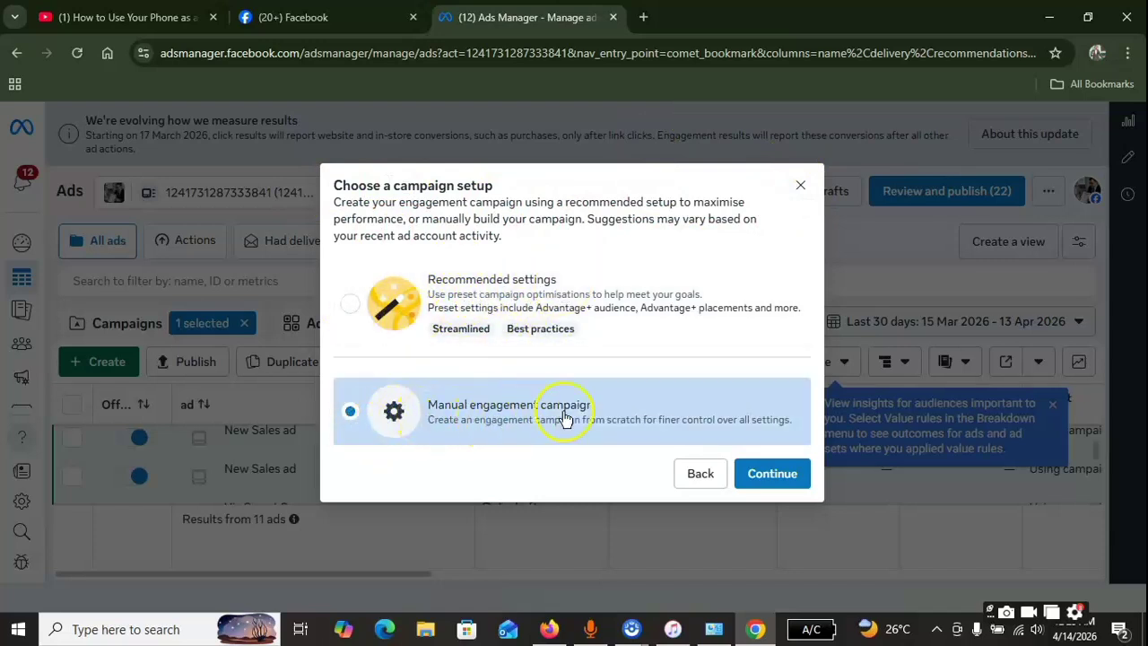
left_click(773, 474)
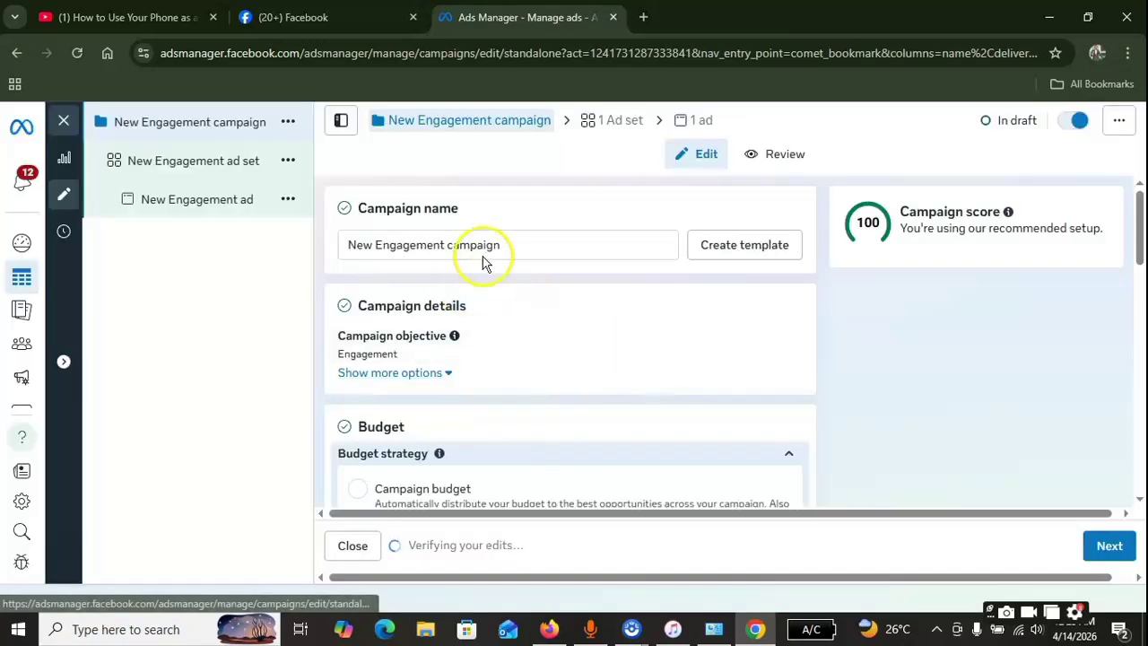
Step: Review the campaign name, A/B test and special ad category settings, and continue to the ad set
triple_click(556, 245)
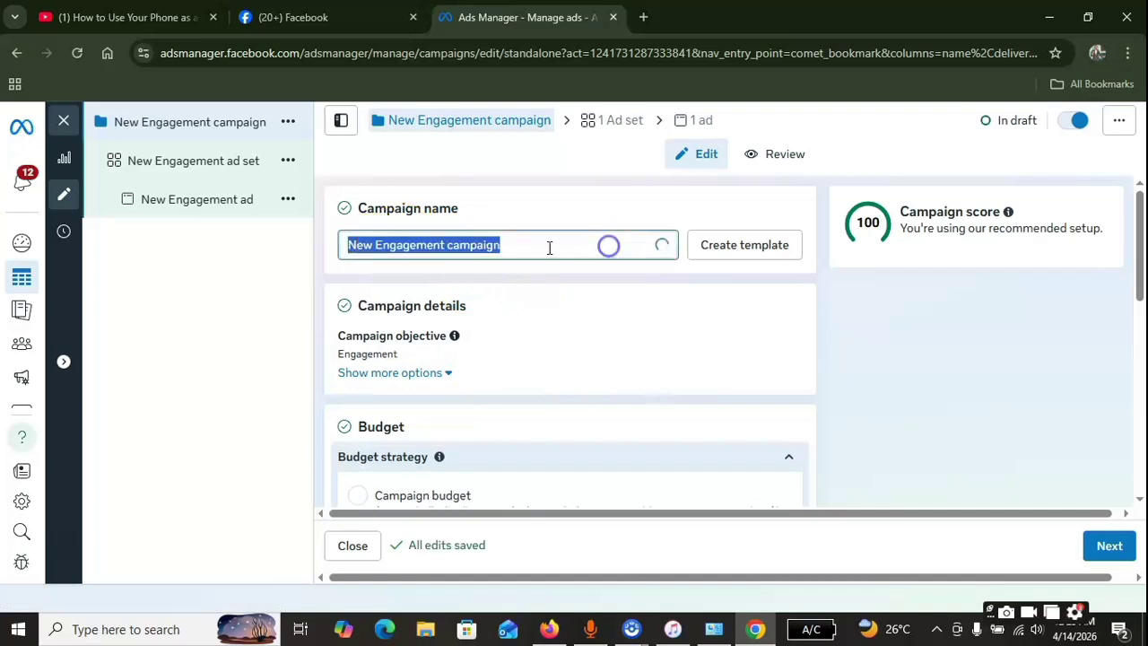
left_click(543, 251)
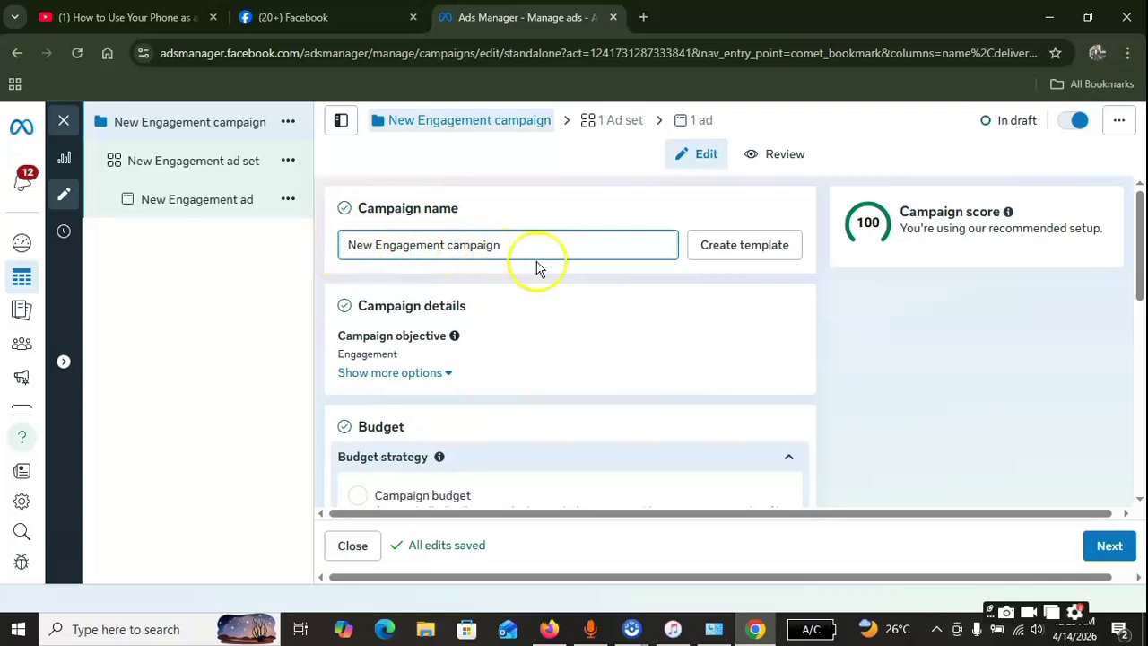
scroll(564, 284, "down", 2)
scroll(567, 302, "down", 4)
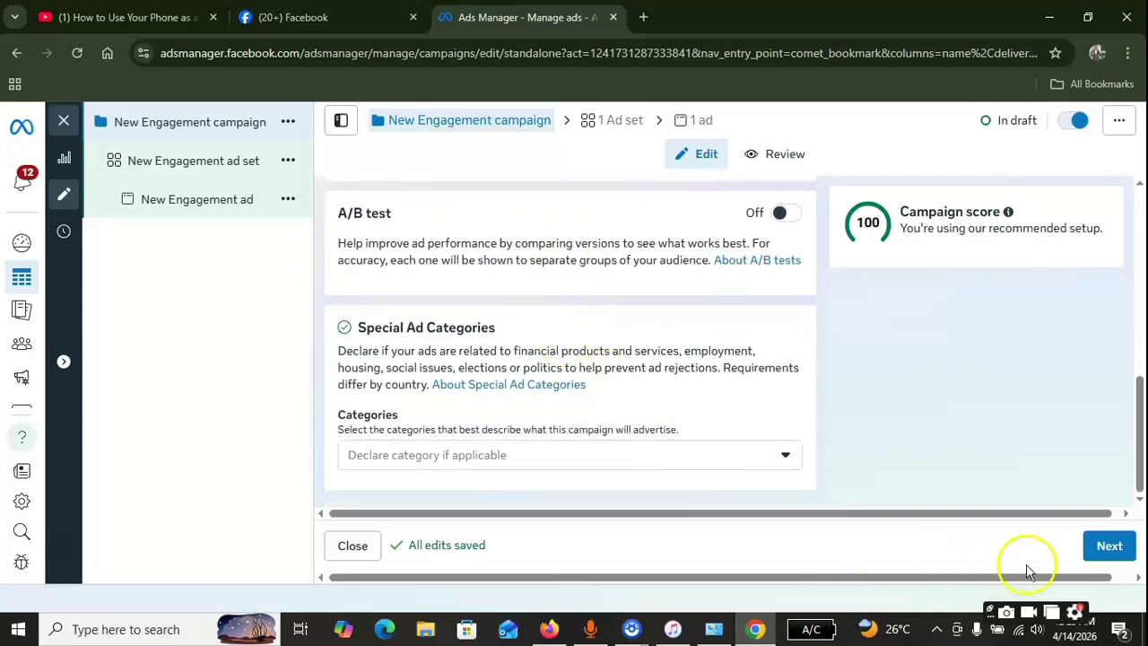
left_click(1107, 545)
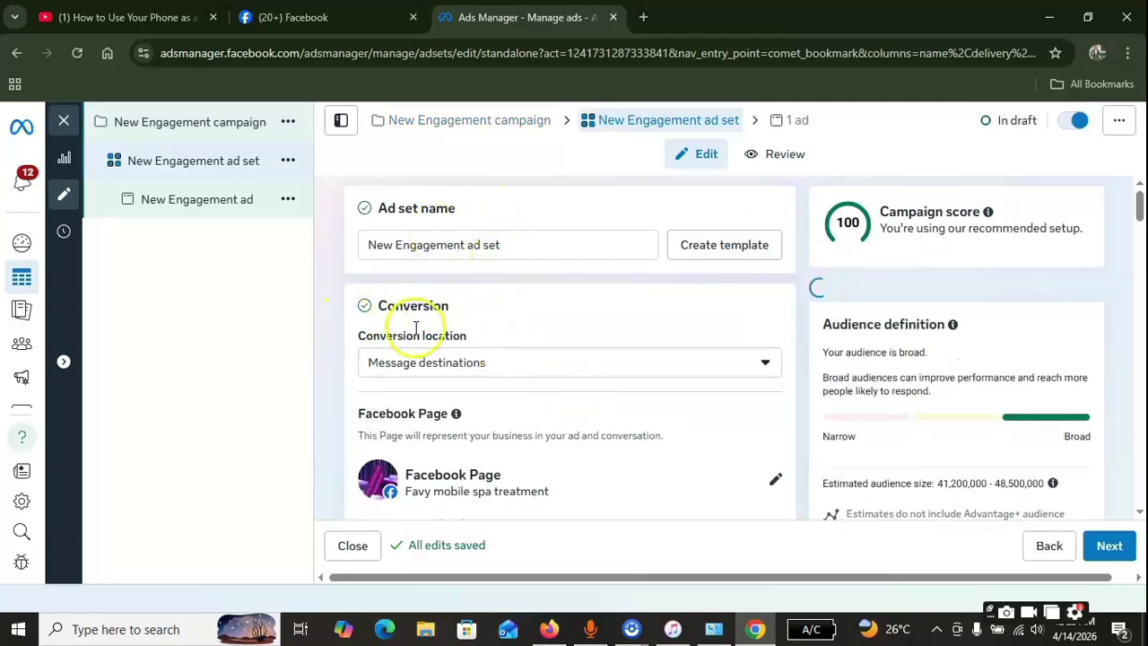
Step: Set the ad set's conversion location to On your ad
scroll(372, 389, "down", 1)
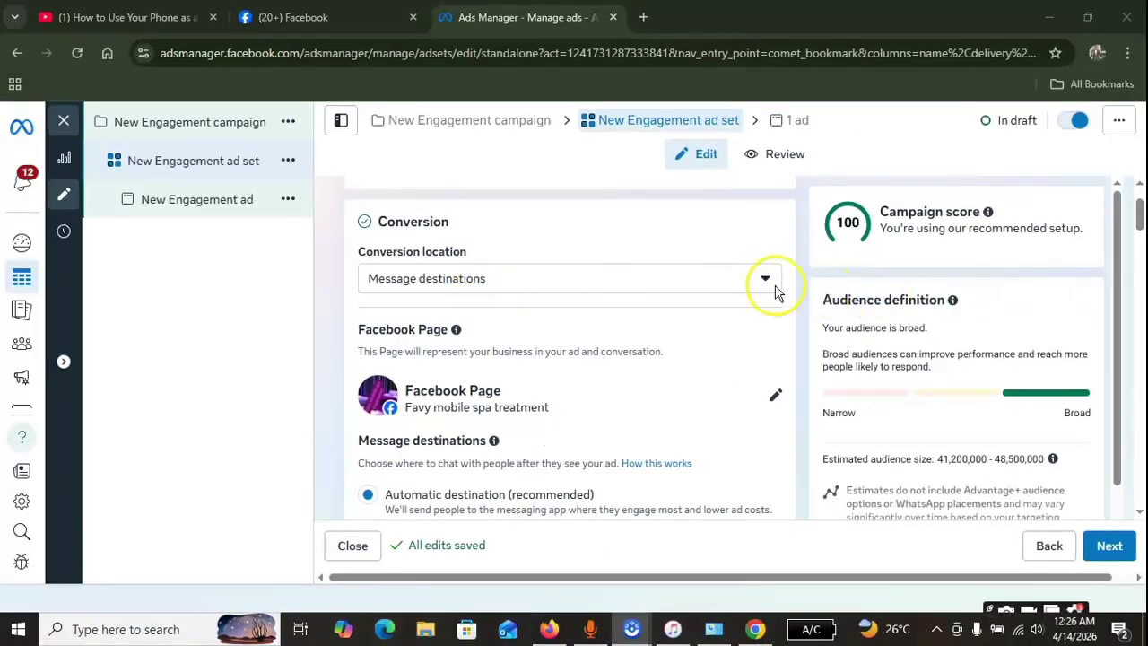
left_click(762, 284)
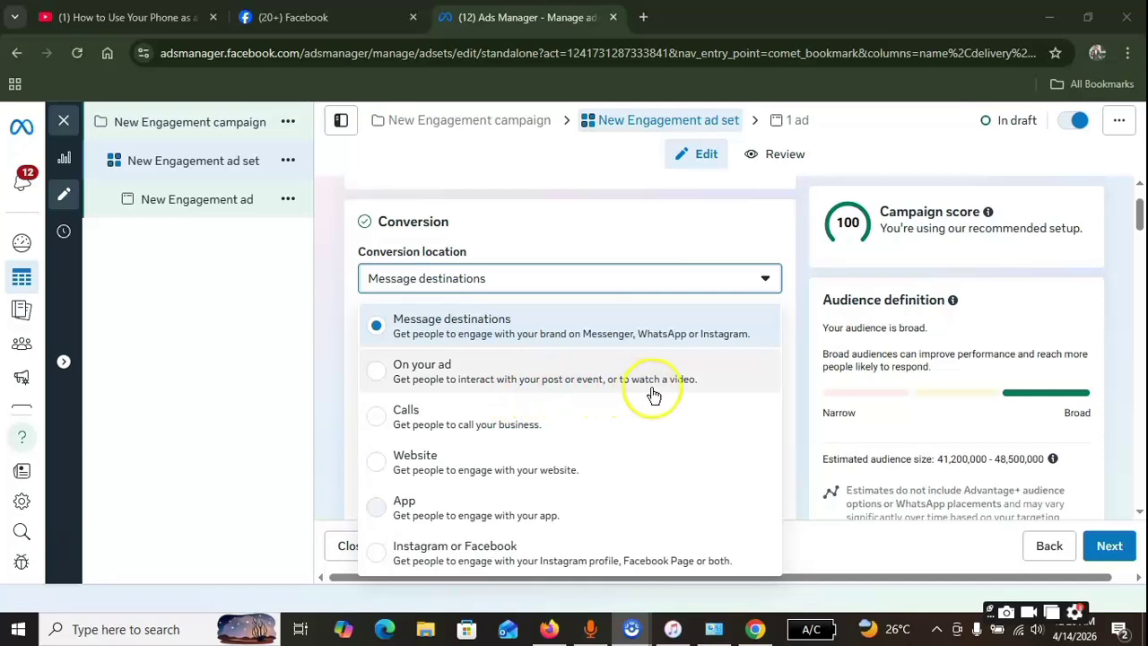
left_click(380, 374)
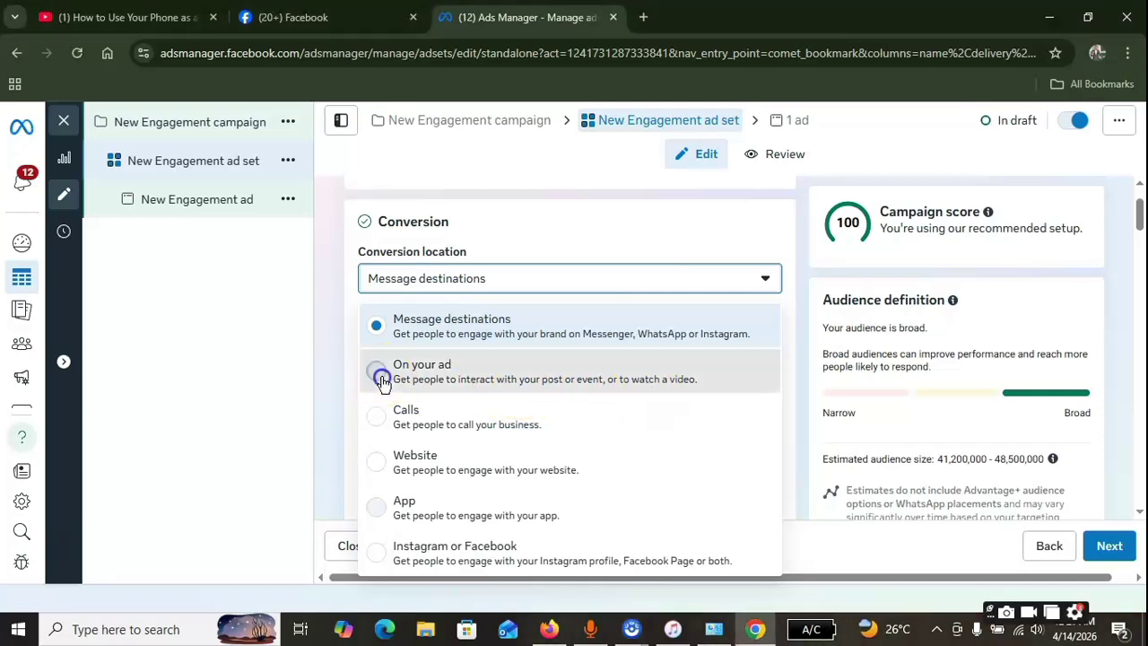
left_click(330, 397)
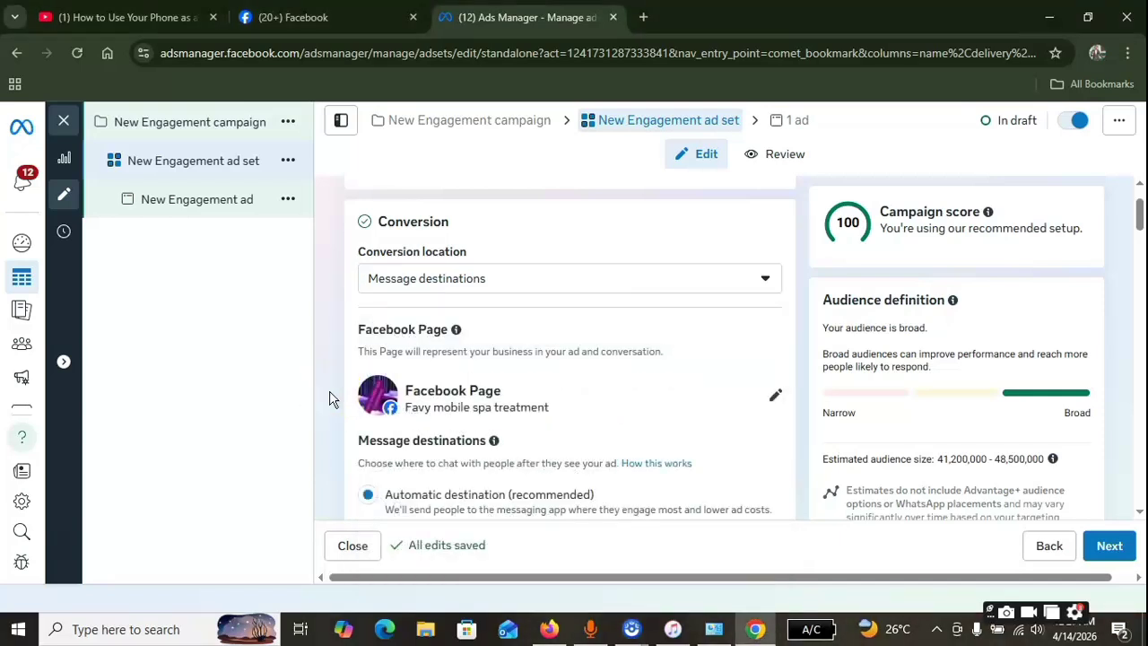
left_click(684, 277)
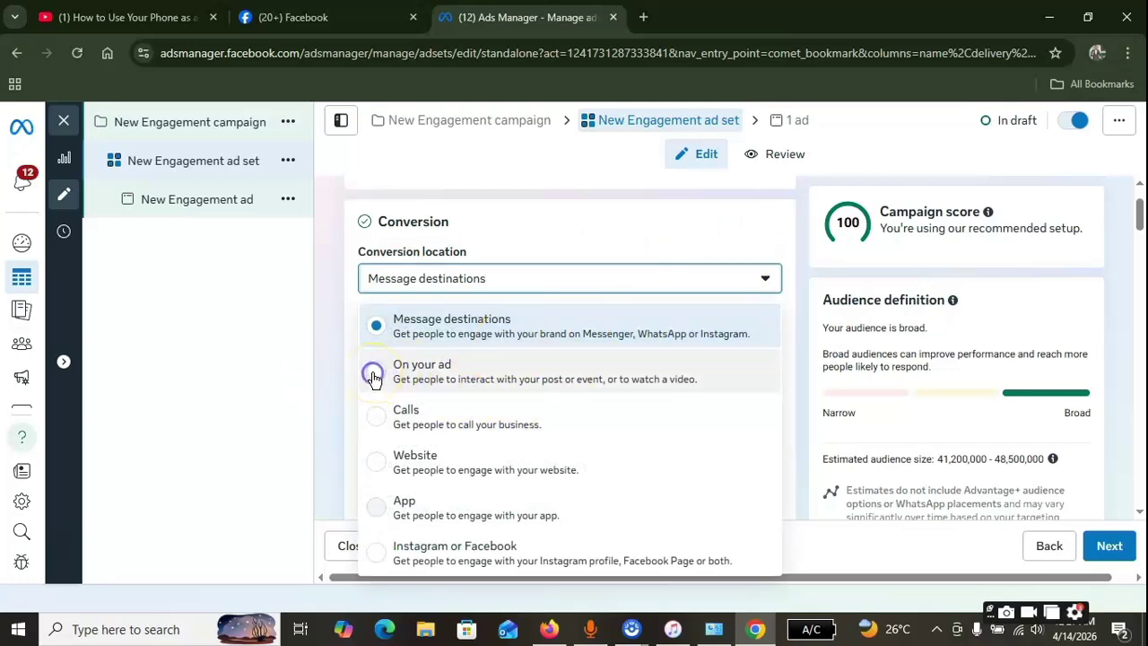
left_click(375, 376)
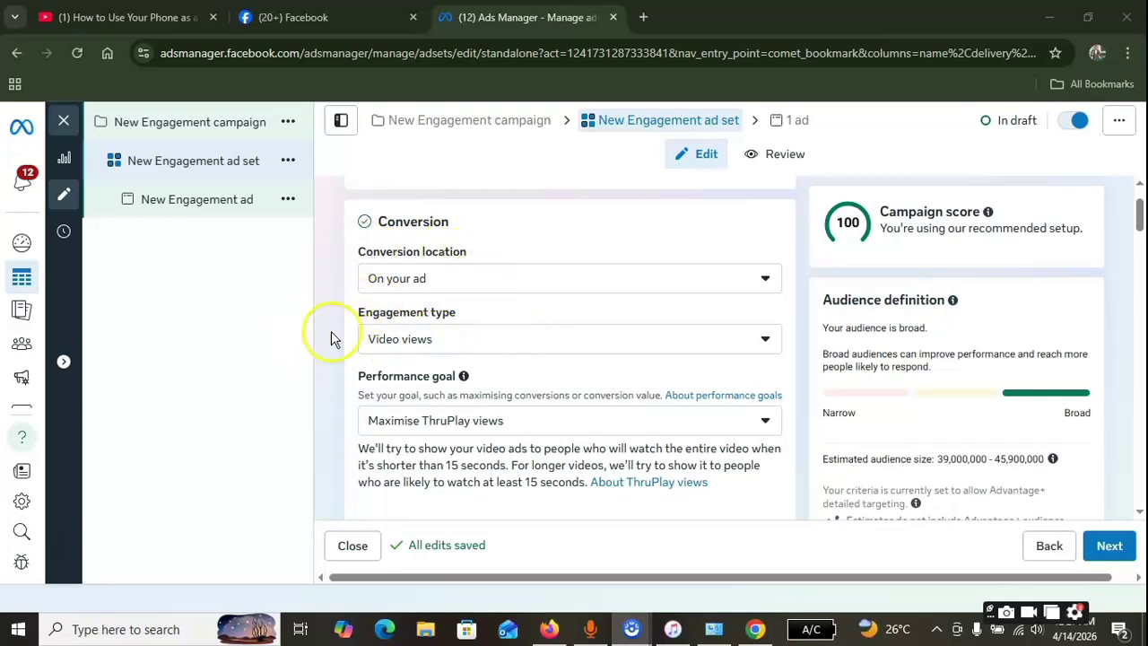
Step: Review the engagement type and performance goal options in the ad set's conversion settings
left_click(453, 345)
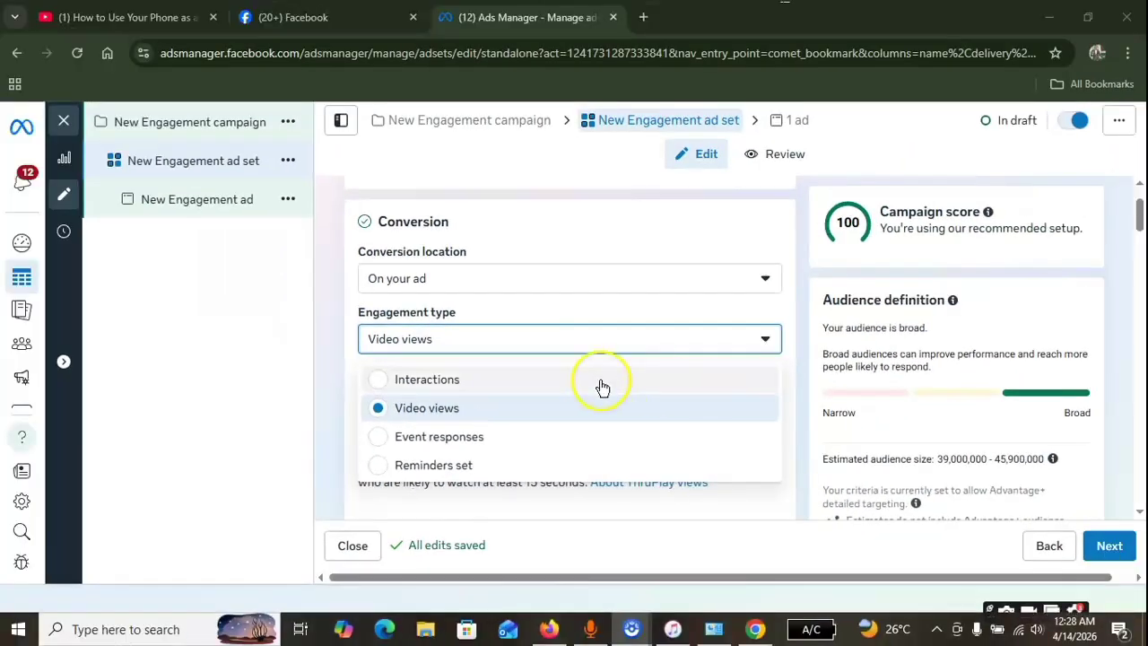
left_click(330, 391)
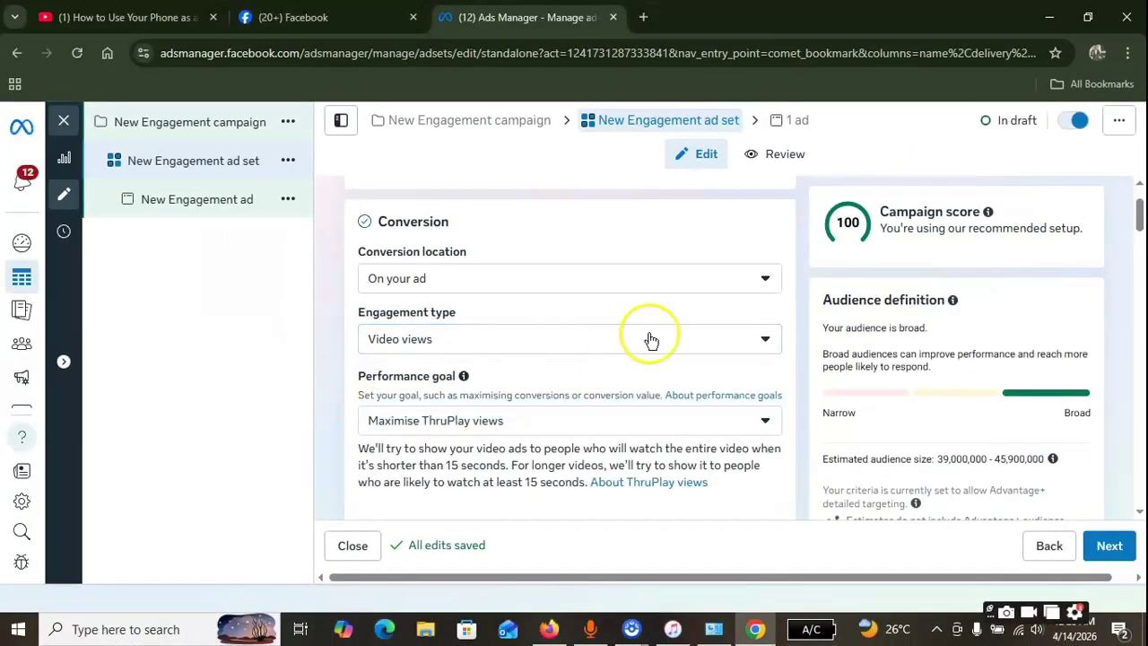
scroll(652, 336, "down", 1)
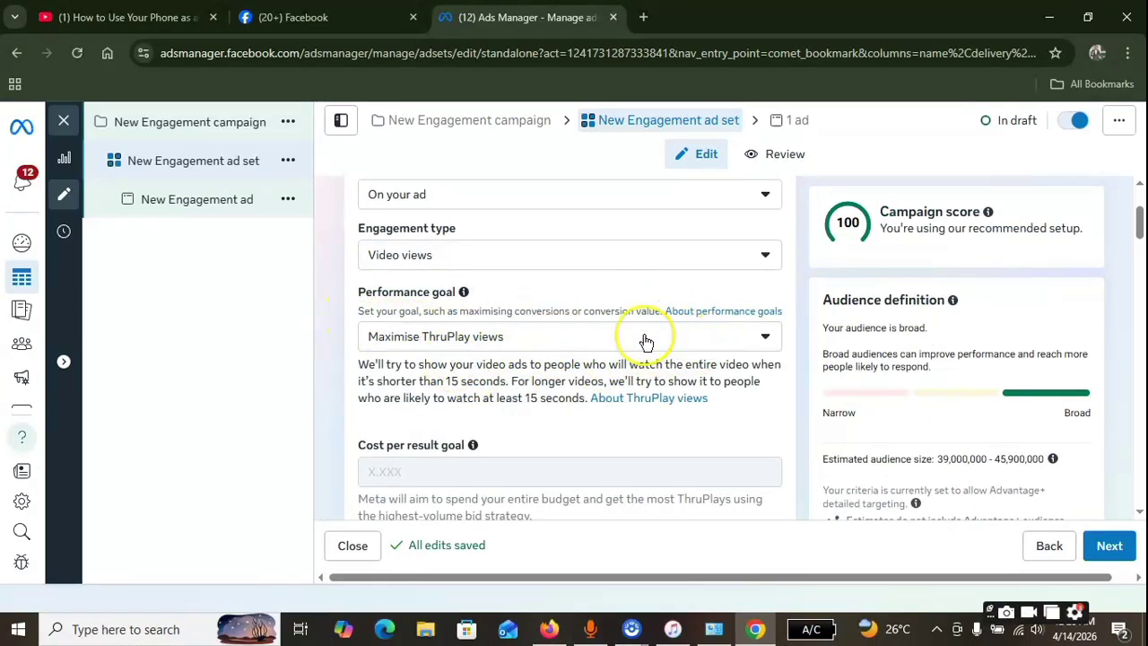
left_click(724, 337)
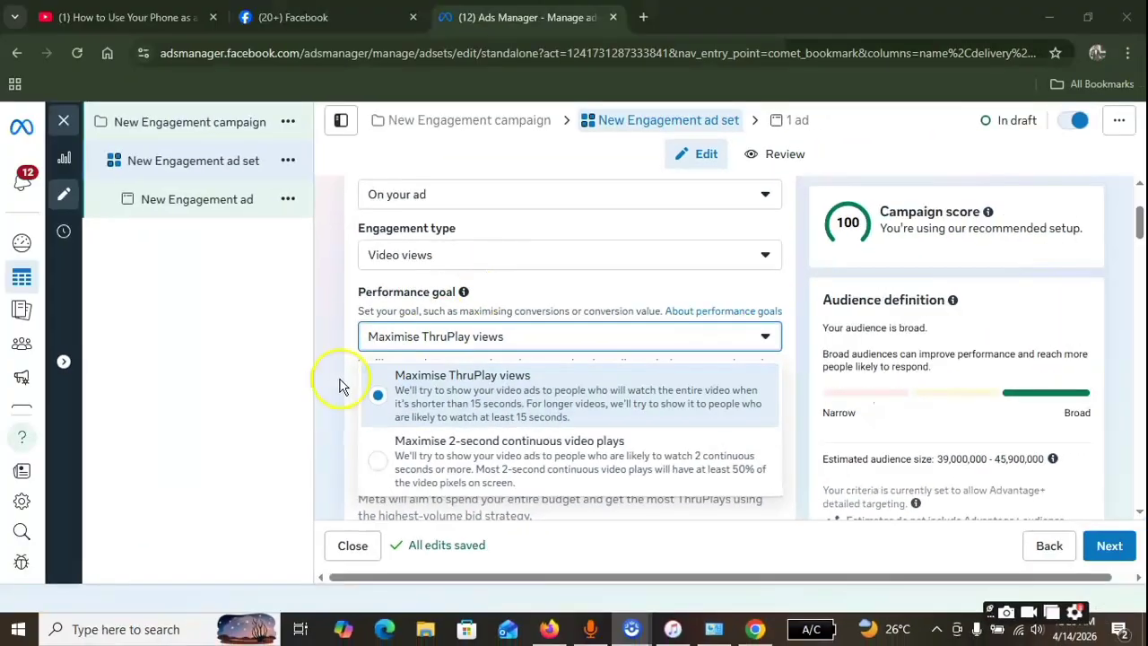
left_click(335, 377)
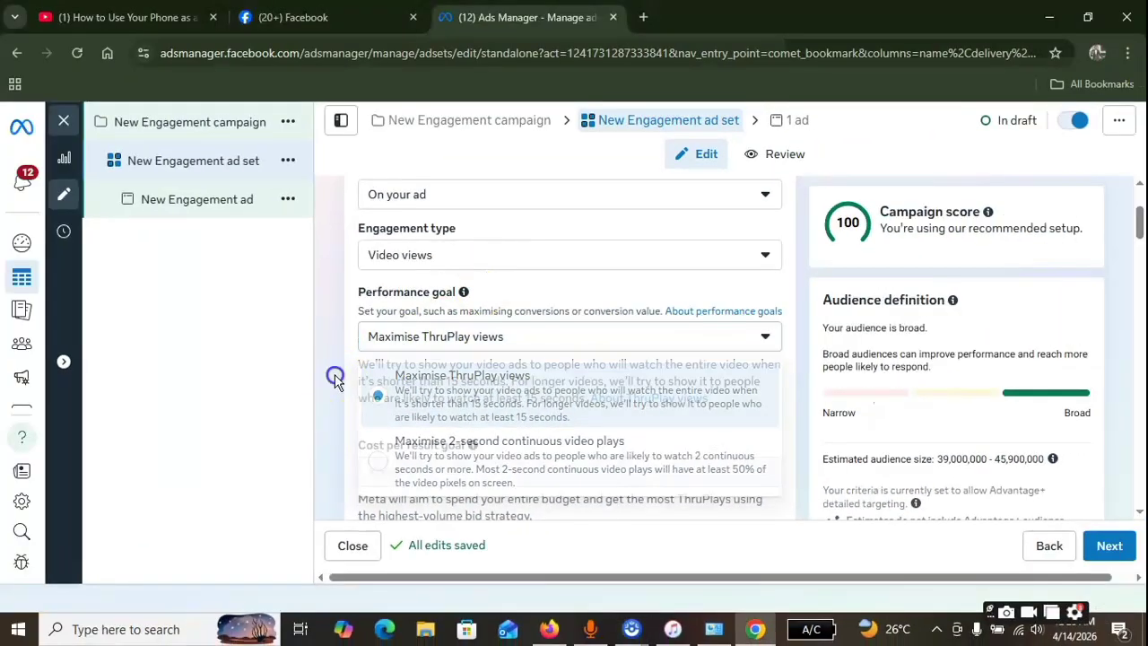
scroll(583, 377, "down", 3)
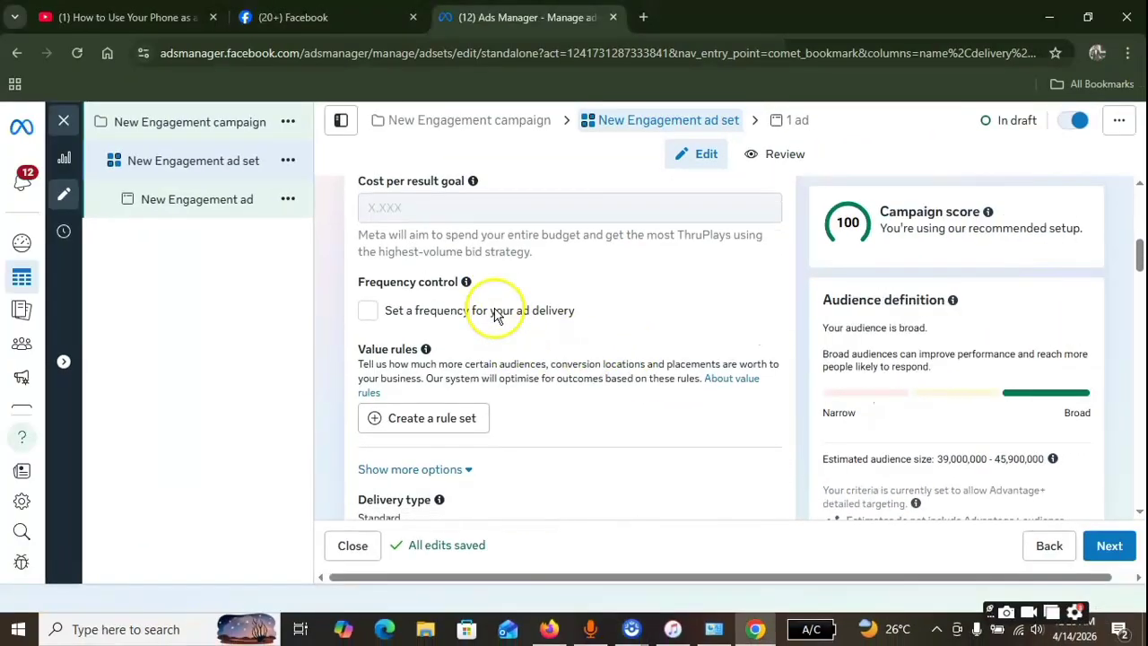
Step: Review the dynamic creative option and the daily budget and schedule settings of the ad set
scroll(496, 316, "down", 5)
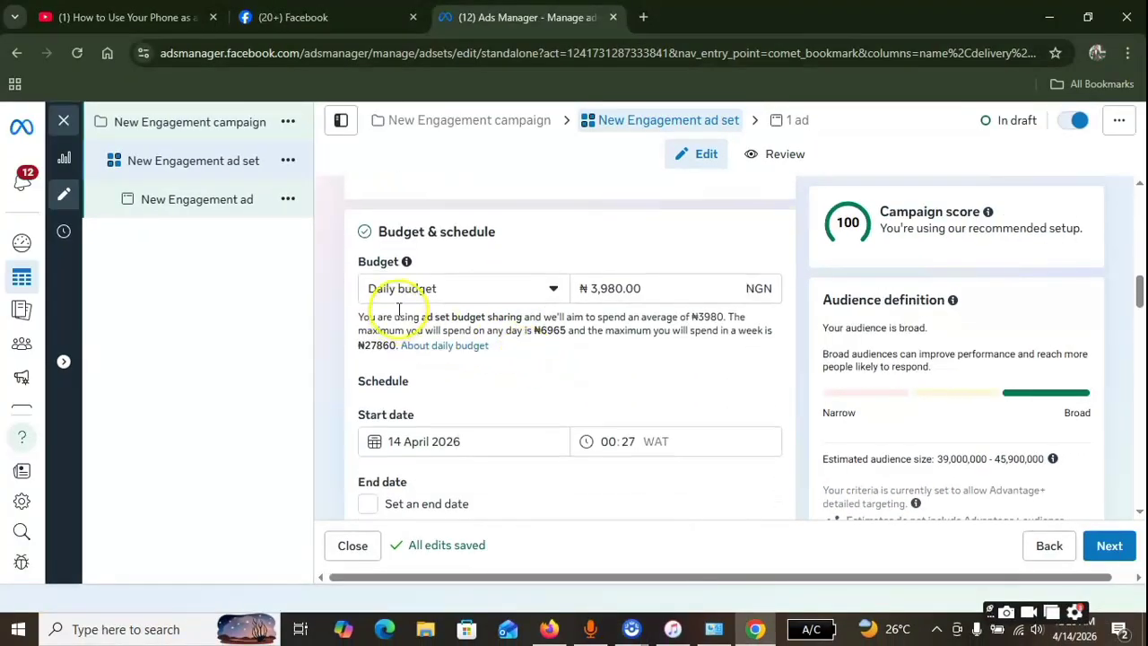
scroll(538, 341, "up", 1)
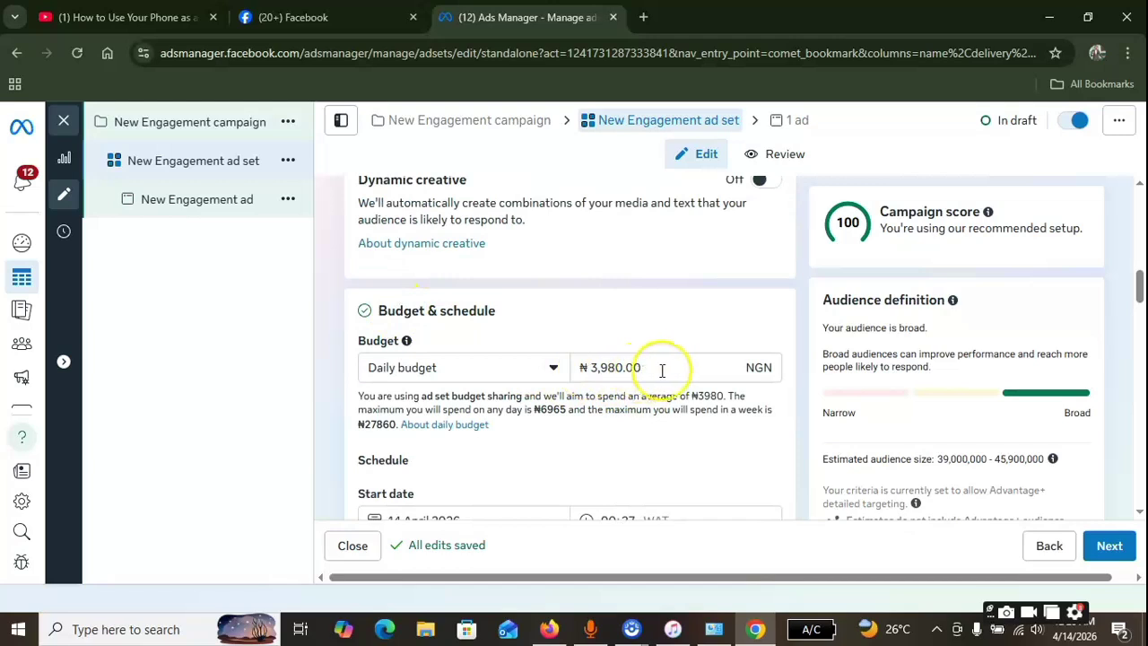
left_click_drag(656, 367, 538, 367)
left_click(563, 329)
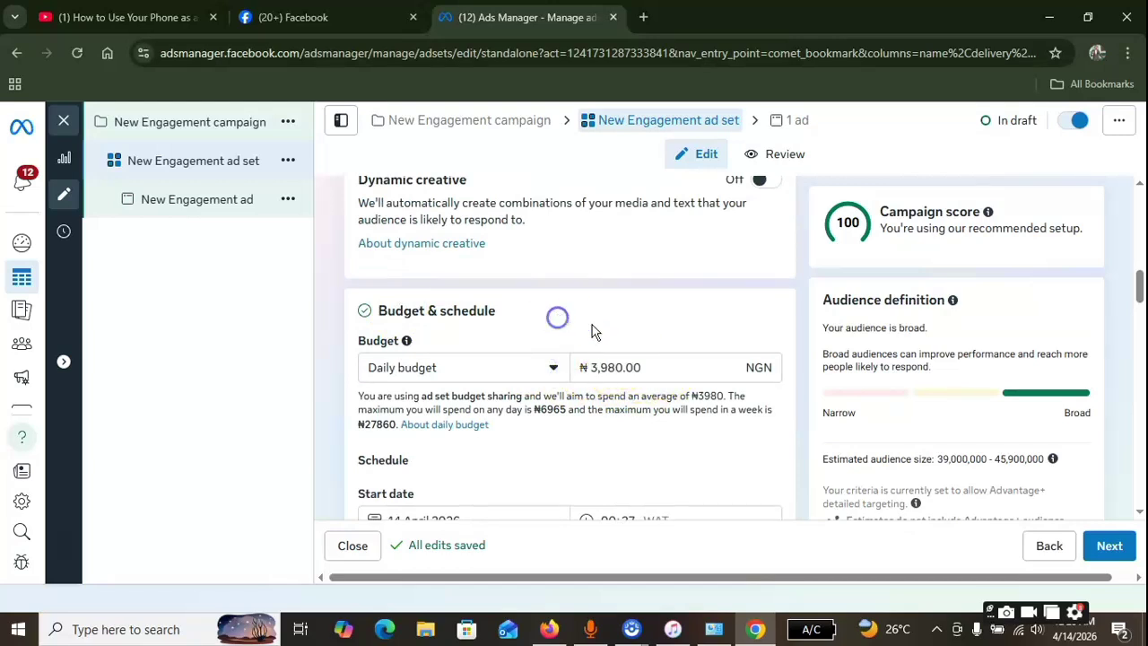
scroll(549, 309, "up", 1)
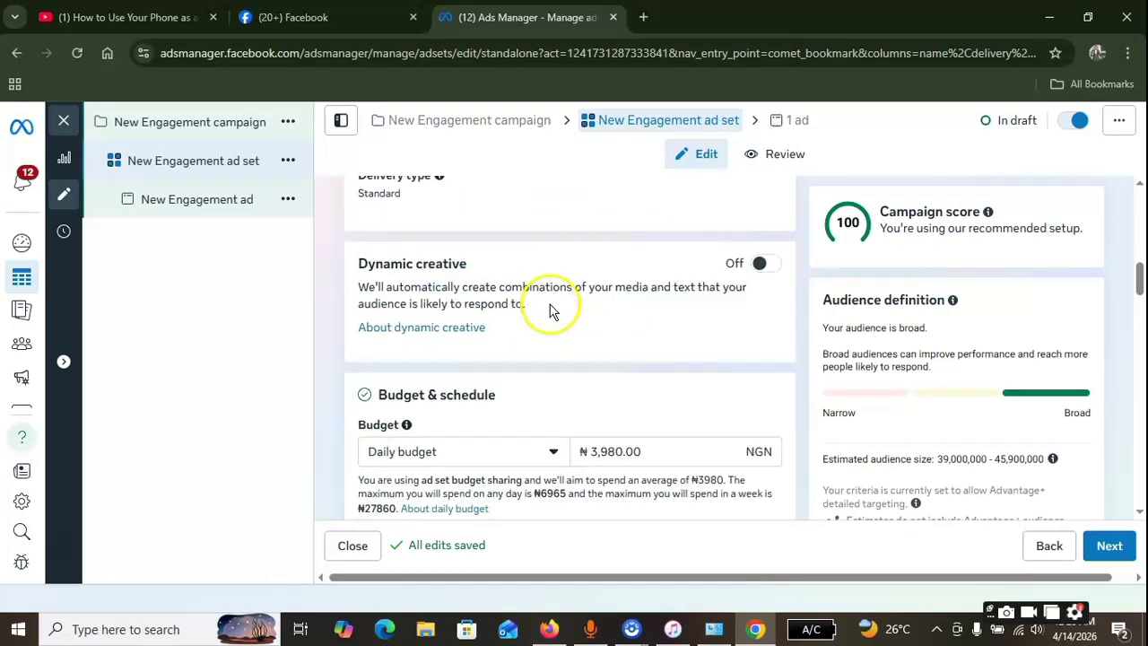
scroll(512, 287, "up", 2)
scroll(515, 287, "down", 3)
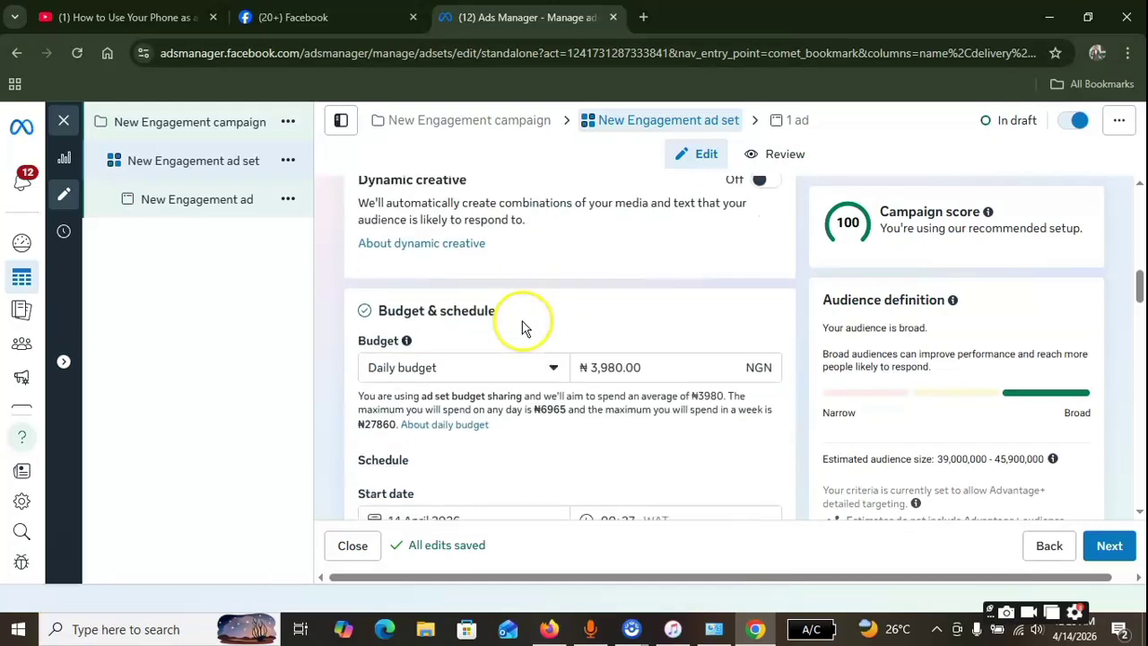
Step: Apply the saved audience Cindy Sweet Lagos to the ad set
scroll(524, 328, "down", 6)
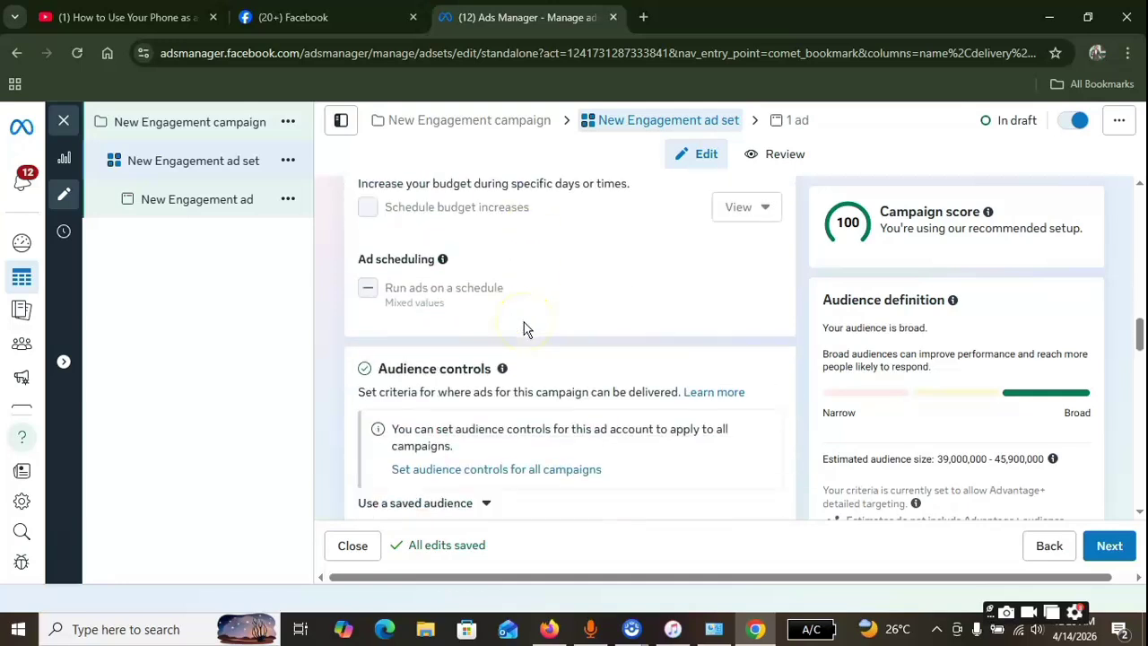
scroll(523, 329, "down", 2)
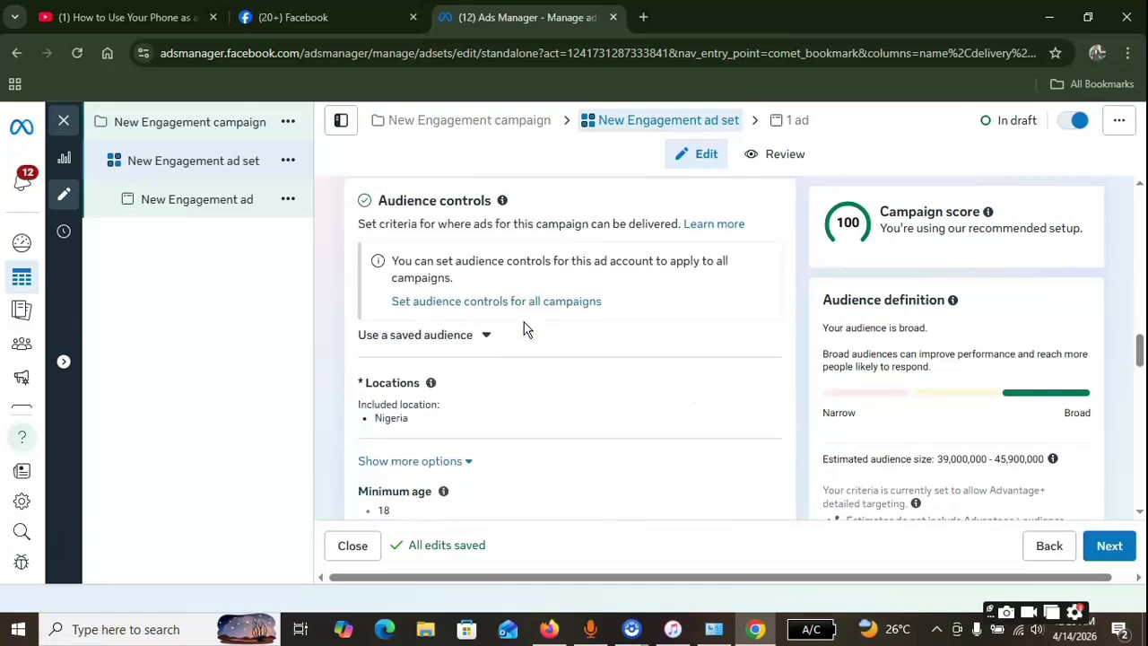
left_click(451, 346)
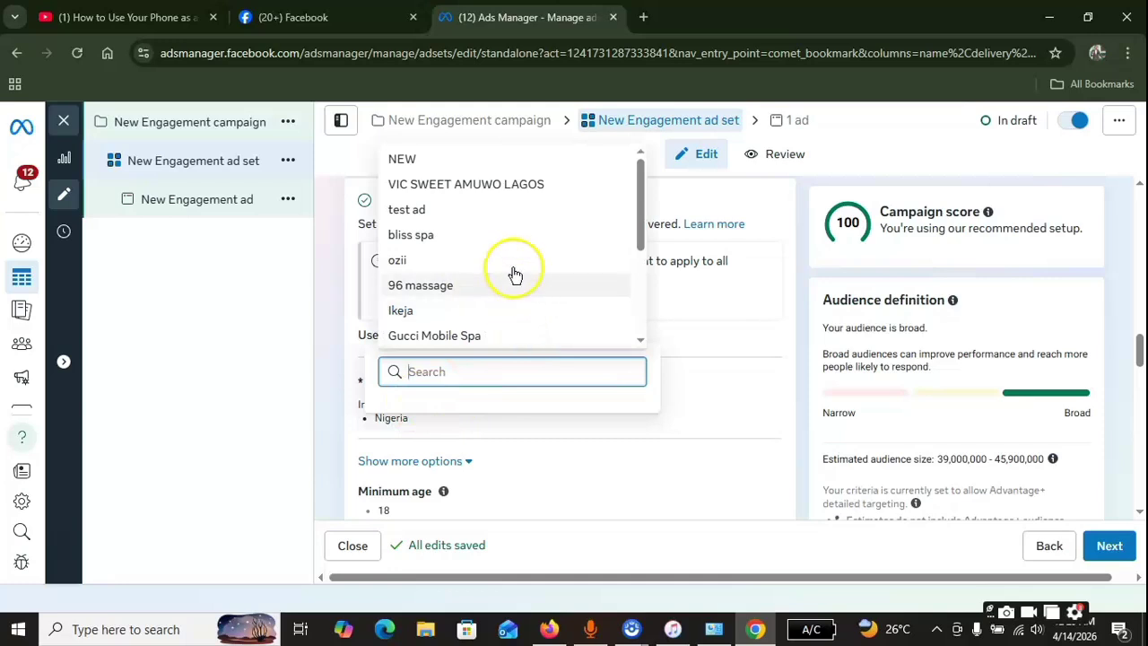
scroll(619, 253, "down", 1)
scroll(617, 258, "down", 3)
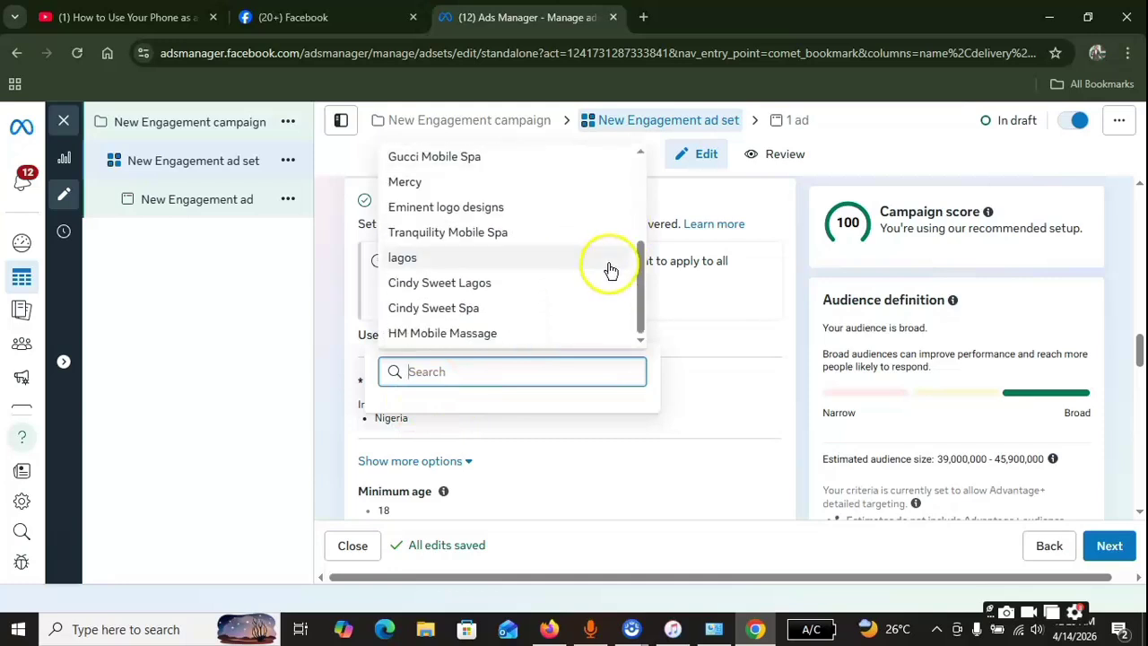
scroll(607, 266, "up", 4)
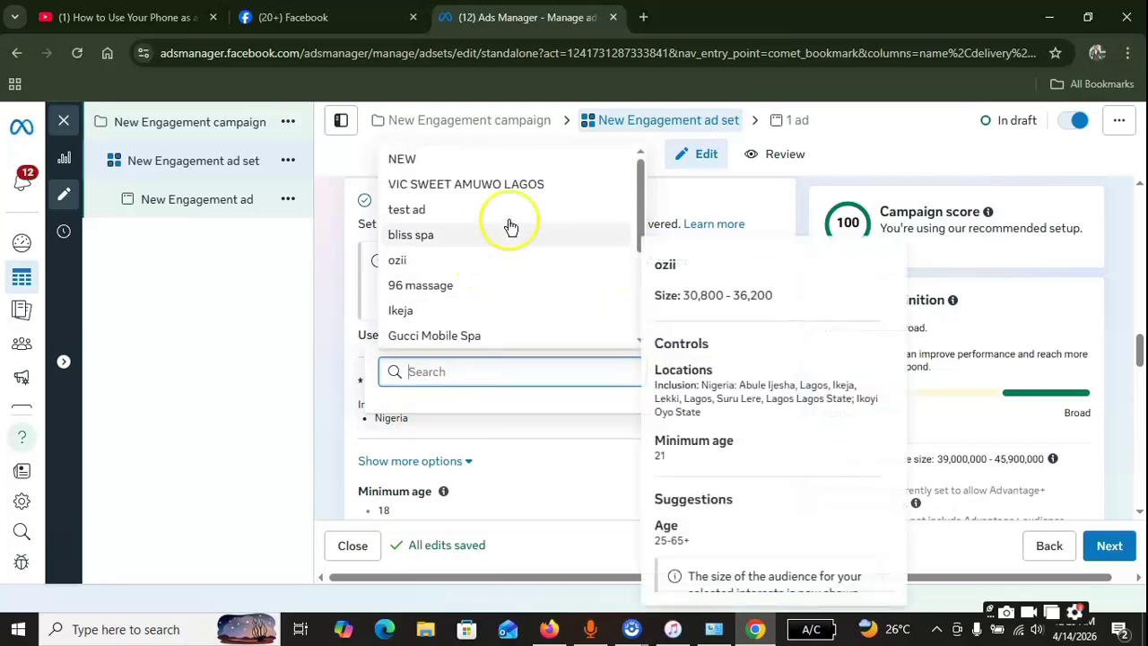
scroll(512, 277, "down", 3)
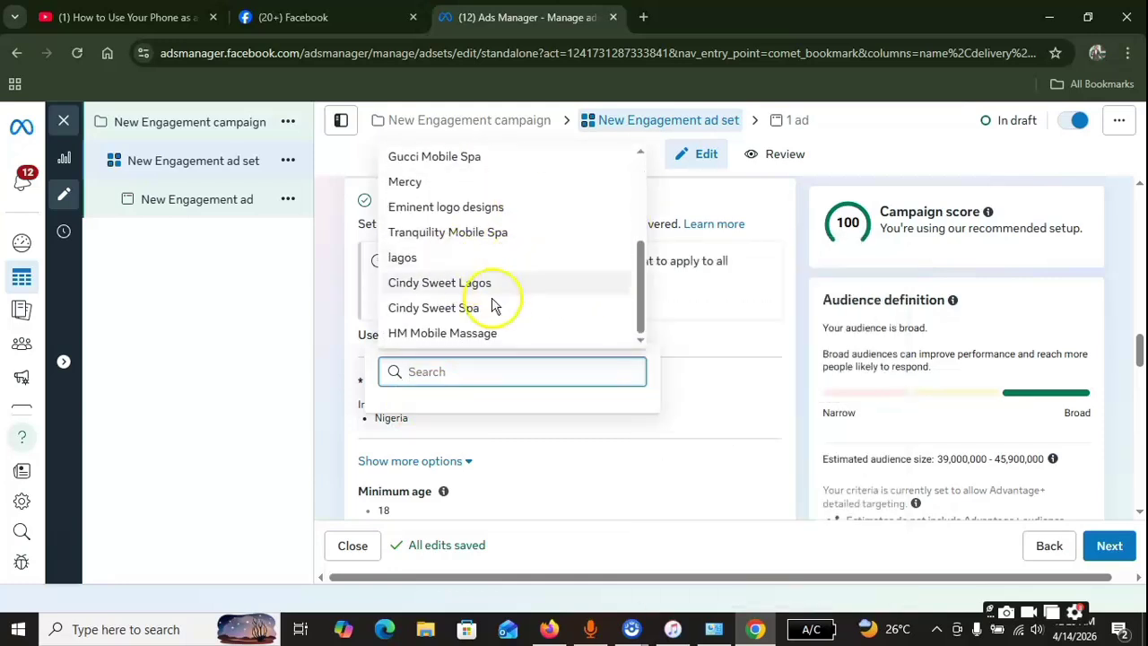
scroll(474, 243, "up", 5)
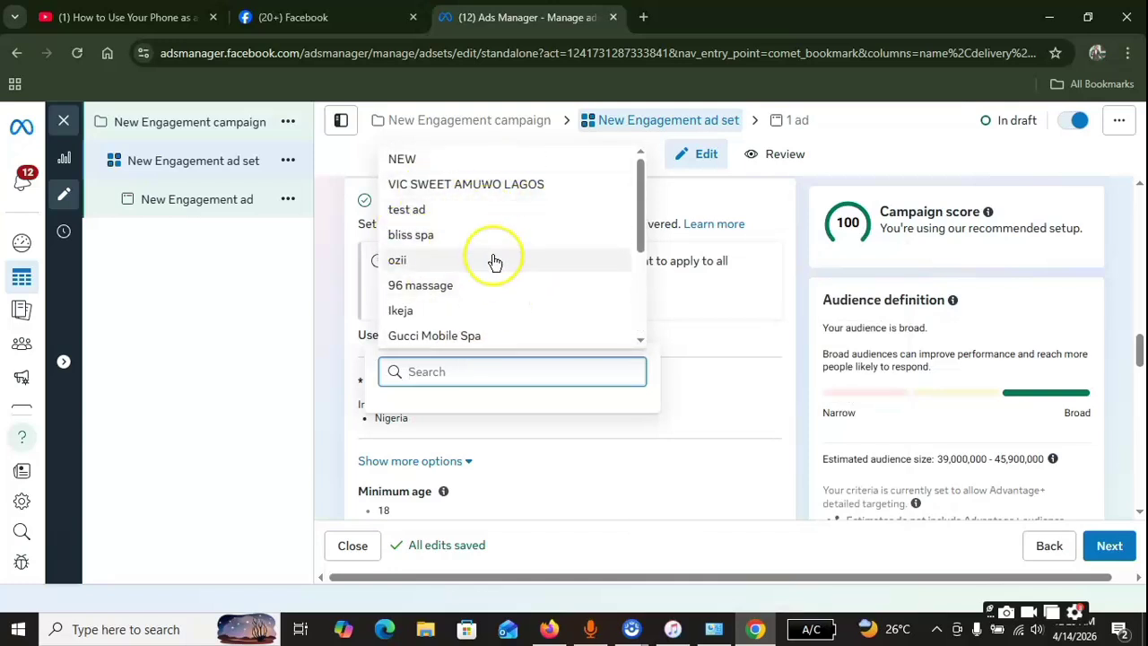
mouse_move(518, 241)
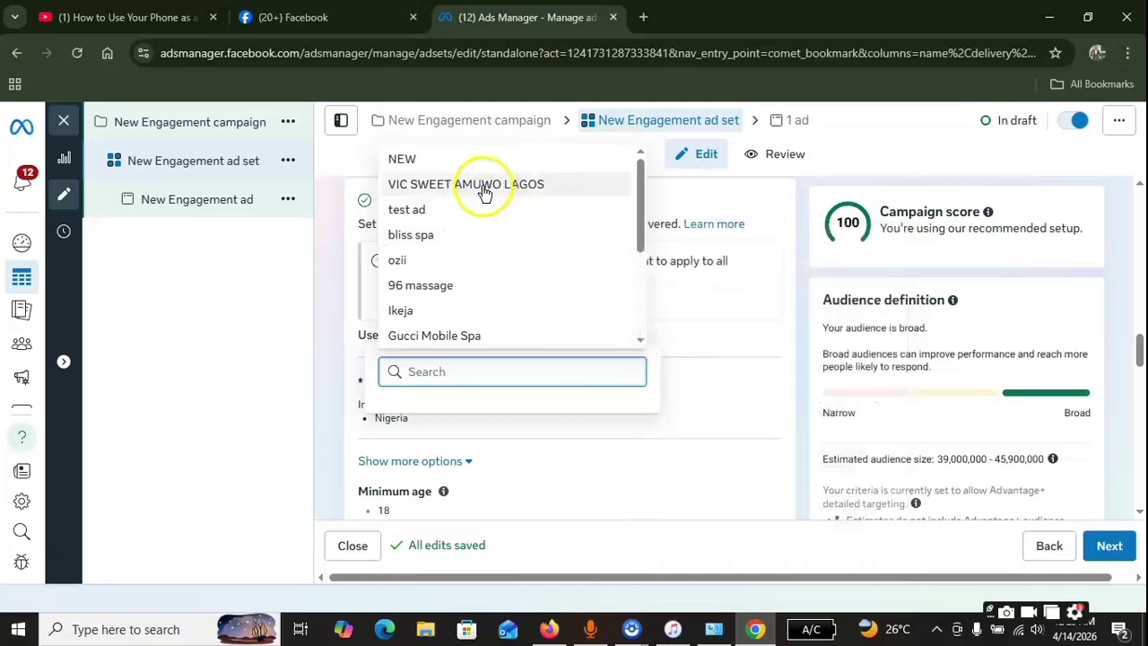
scroll(466, 246, "down", 2)
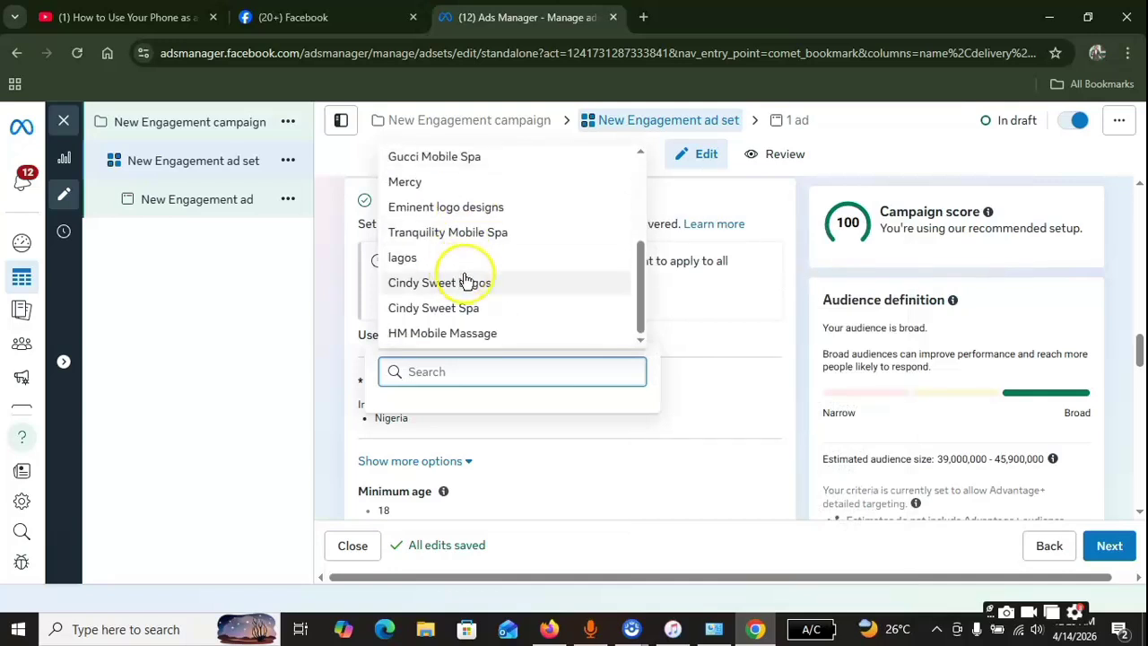
mouse_move(472, 303)
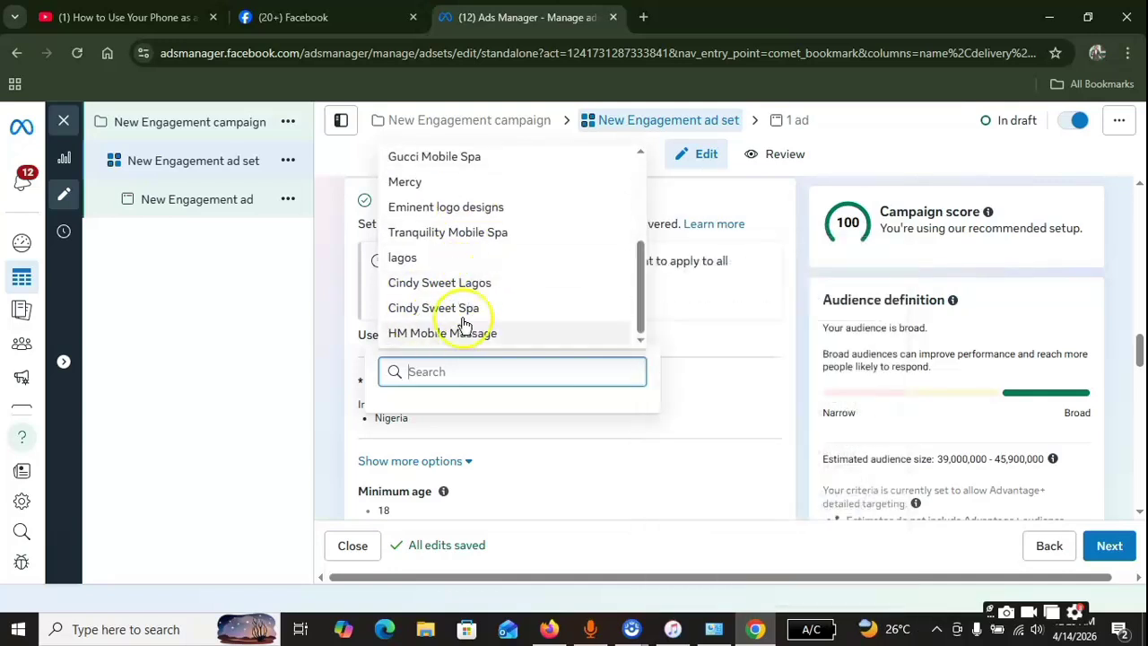
scroll(467, 220, "up", 2)
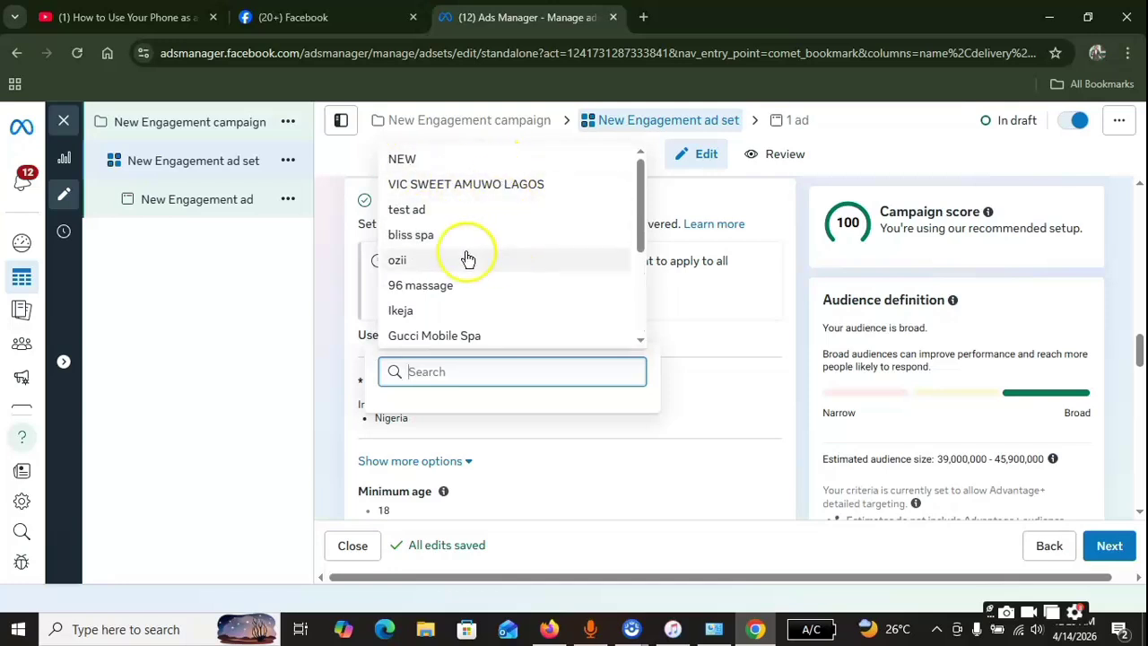
scroll(523, 266, "down", 2)
scroll(512, 267, "up", 2)
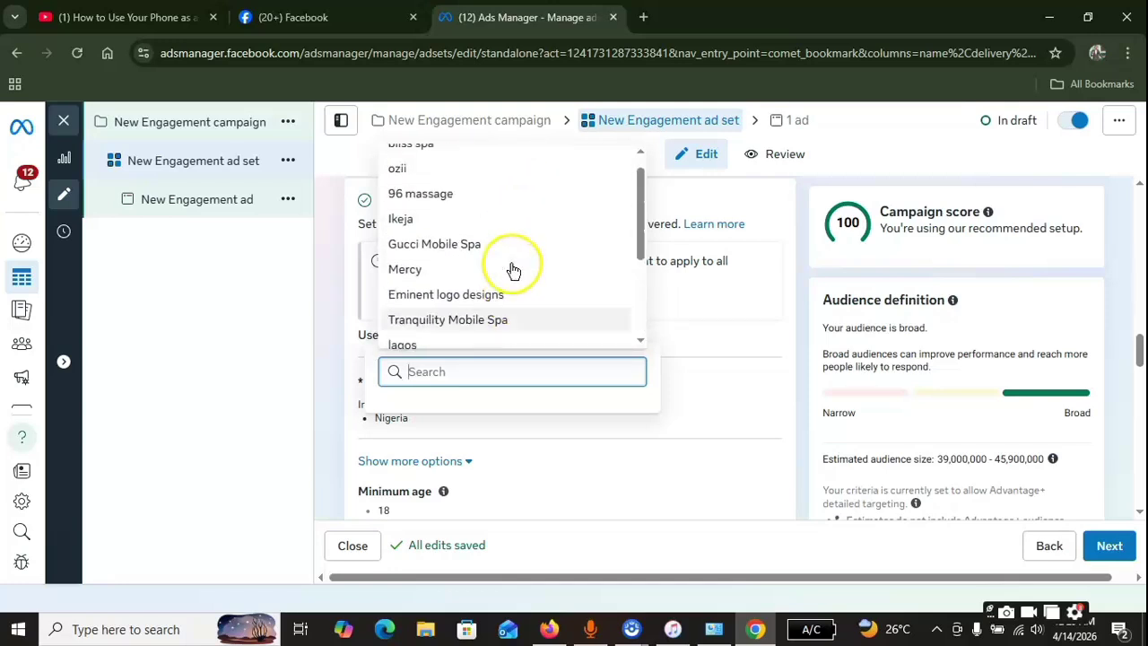
scroll(507, 267, "down", 2)
scroll(504, 269, "down", 1)
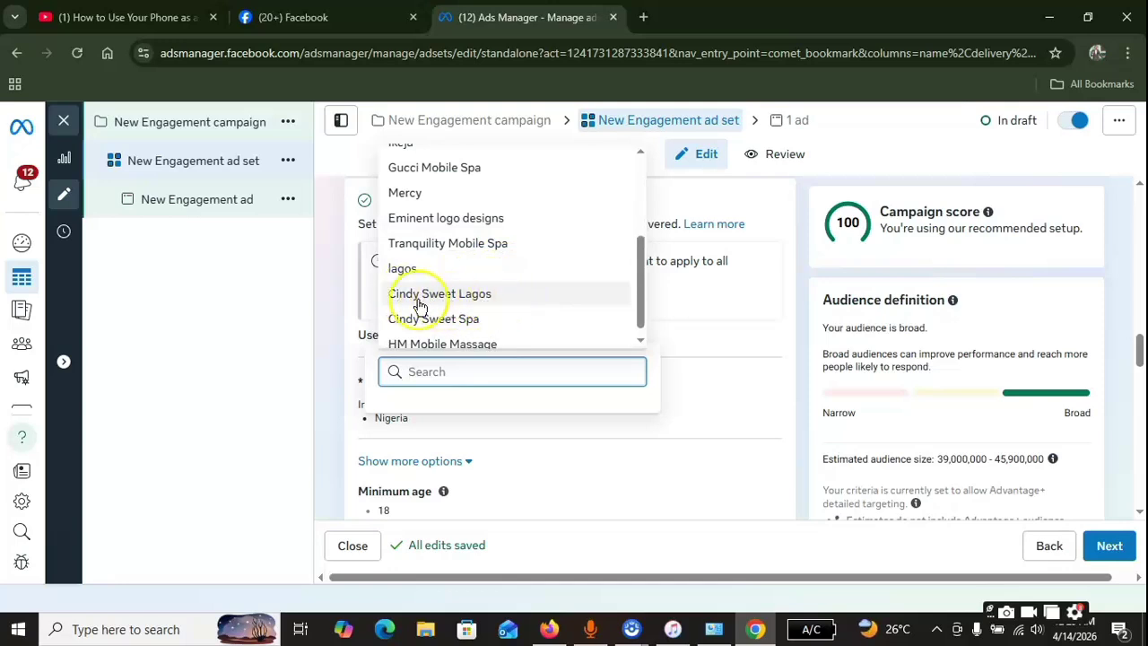
left_click(484, 296)
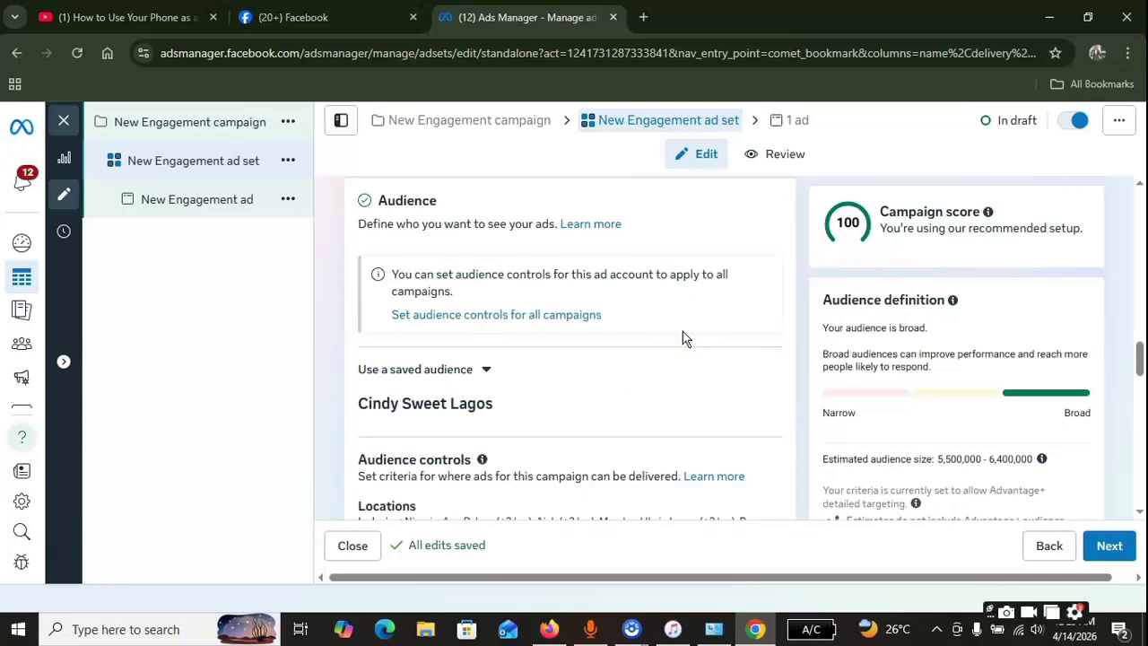
Step: Review the locations, minimum age and suggested age range of the applied saved audience
scroll(682, 338, "down", 3)
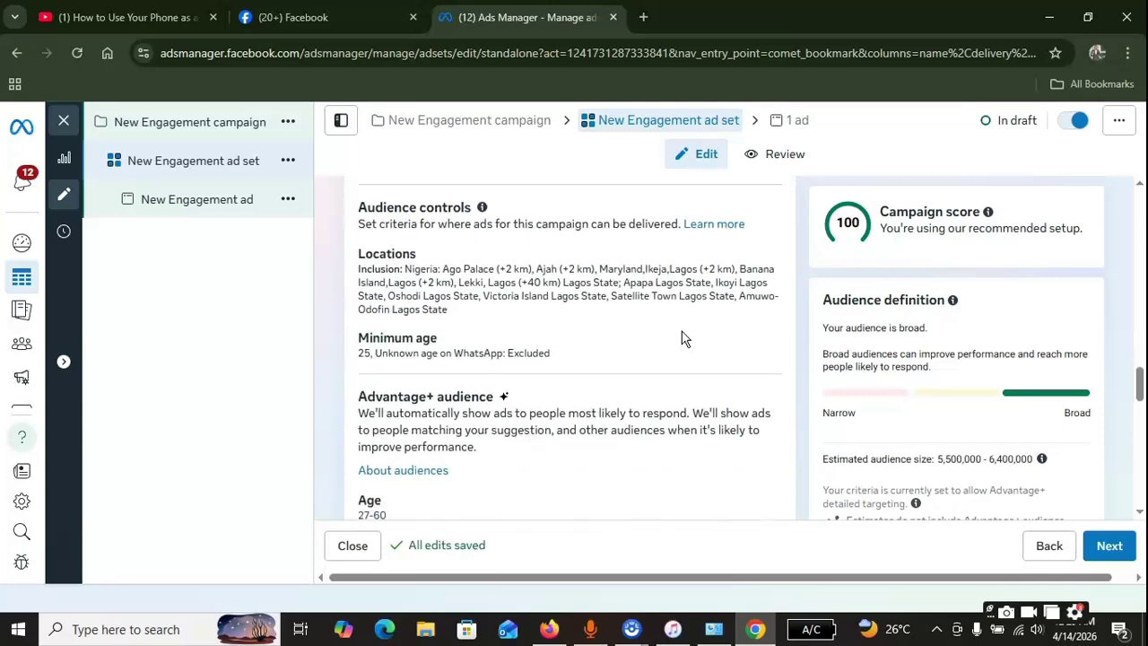
left_click(631, 629)
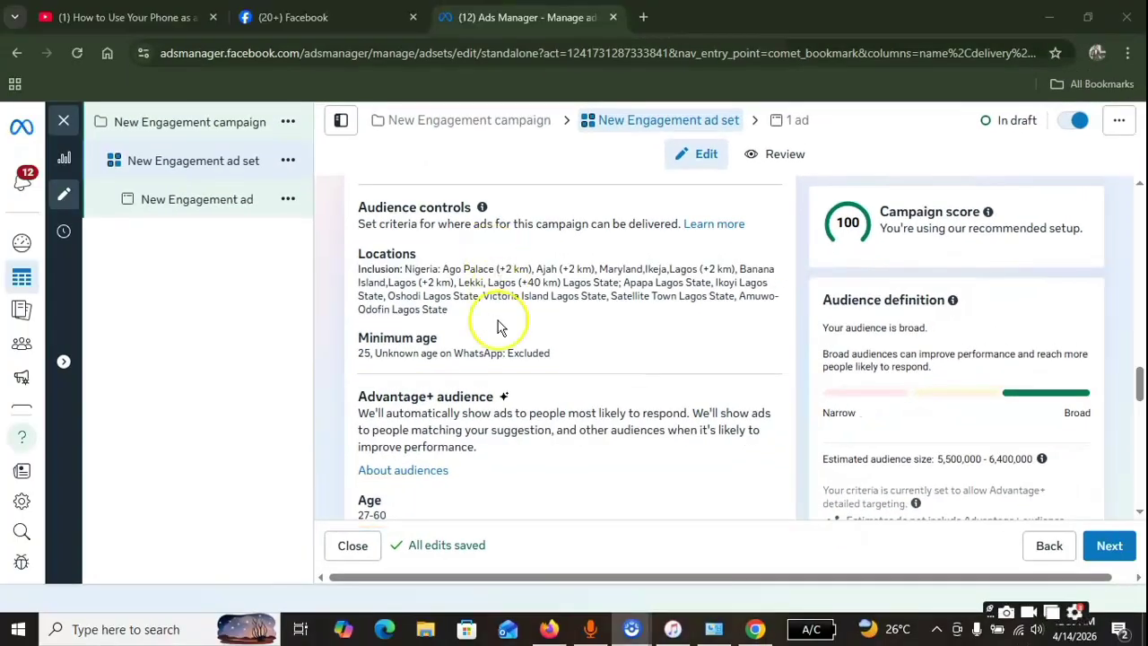
scroll(574, 368, "down", 2)
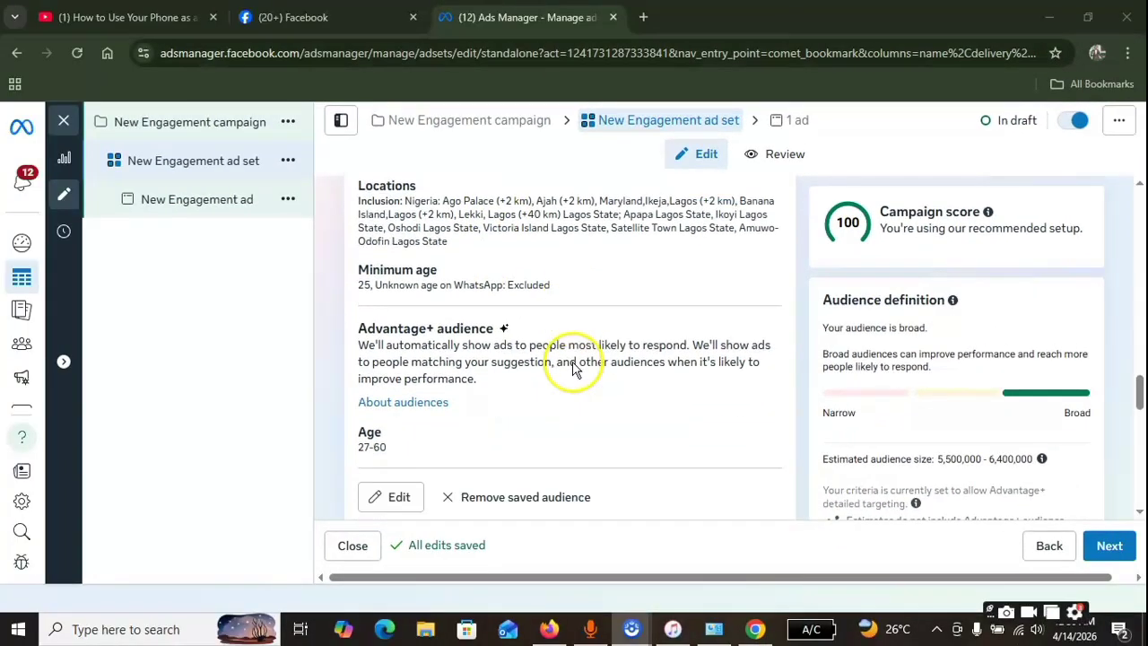
scroll(574, 368, "up", 2)
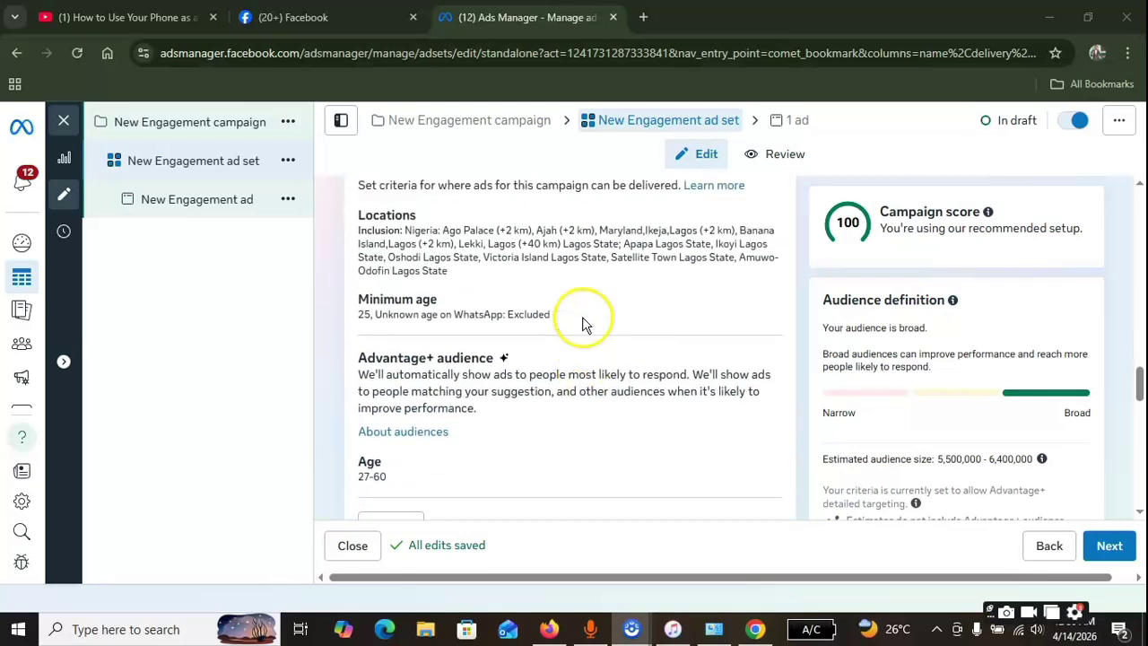
scroll(529, 280, "up", 1)
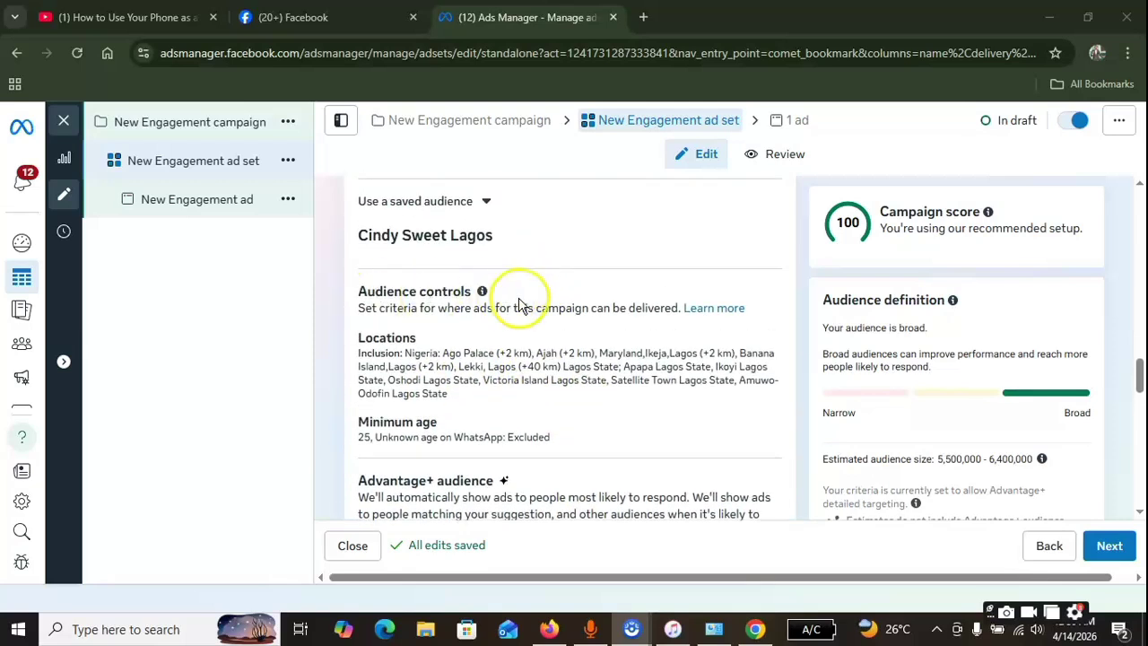
scroll(512, 299, "down", 2)
scroll(536, 314, "down", 3)
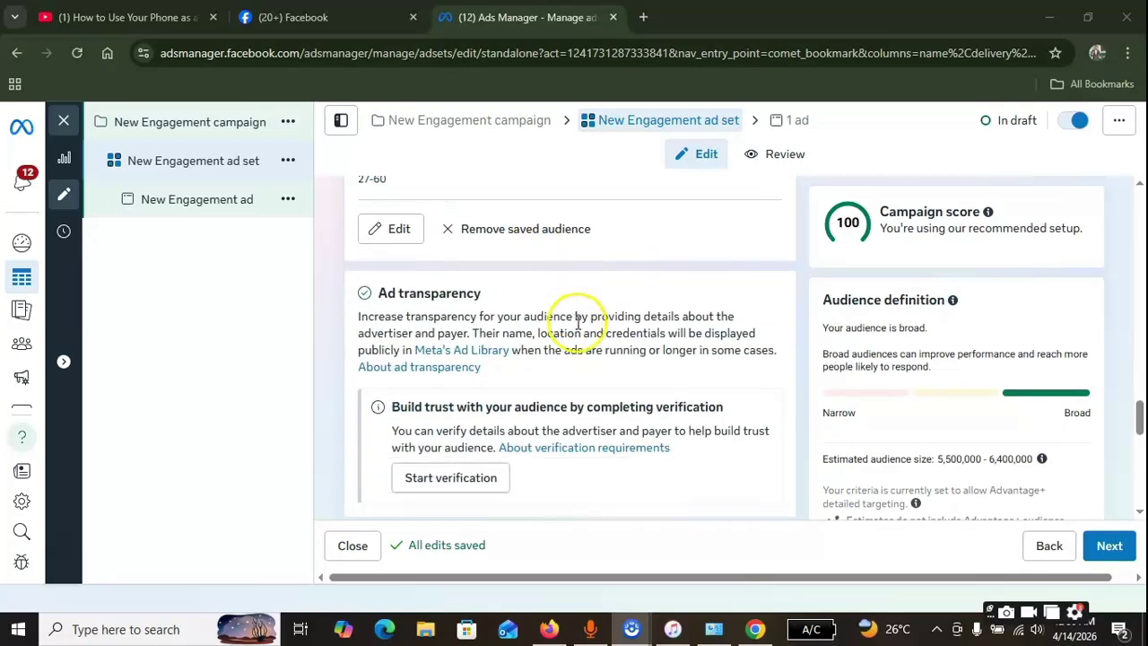
Step: Update the ad account's placement controls to allow both Audience Network placements and exclude Facebook Marketplace, save them and dismiss the notice
scroll(583, 269, "down", 2)
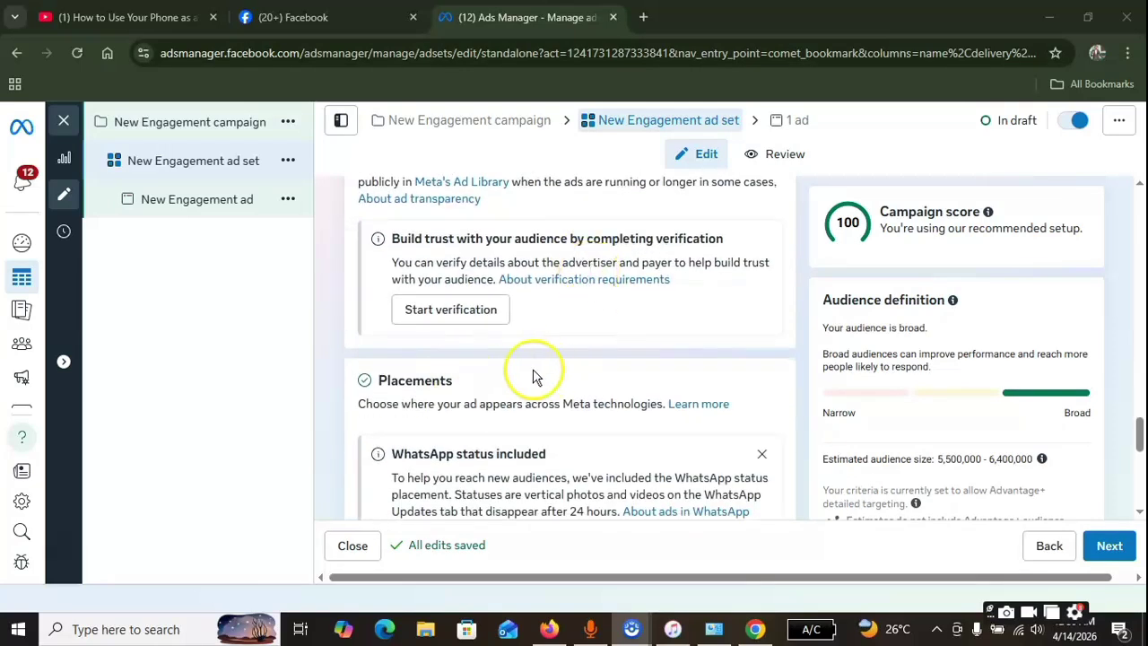
scroll(534, 366, "down", 2)
scroll(547, 332, "down", 2)
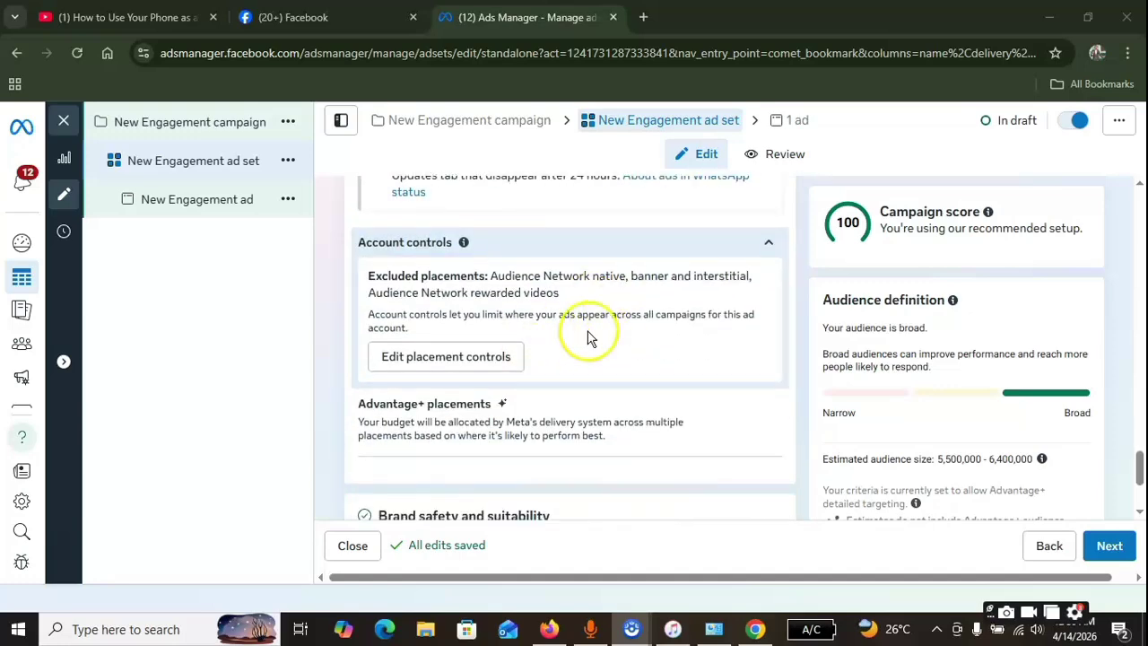
scroll(590, 333, "down", 2)
scroll(592, 336, "up", 8)
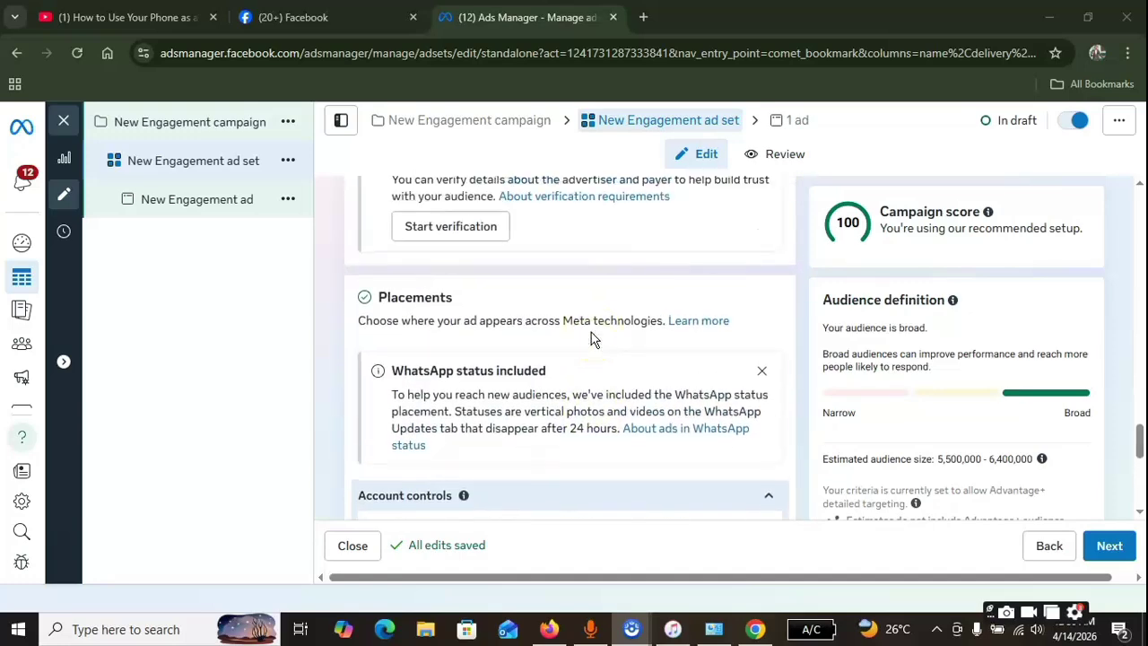
scroll(556, 341, "down", 3)
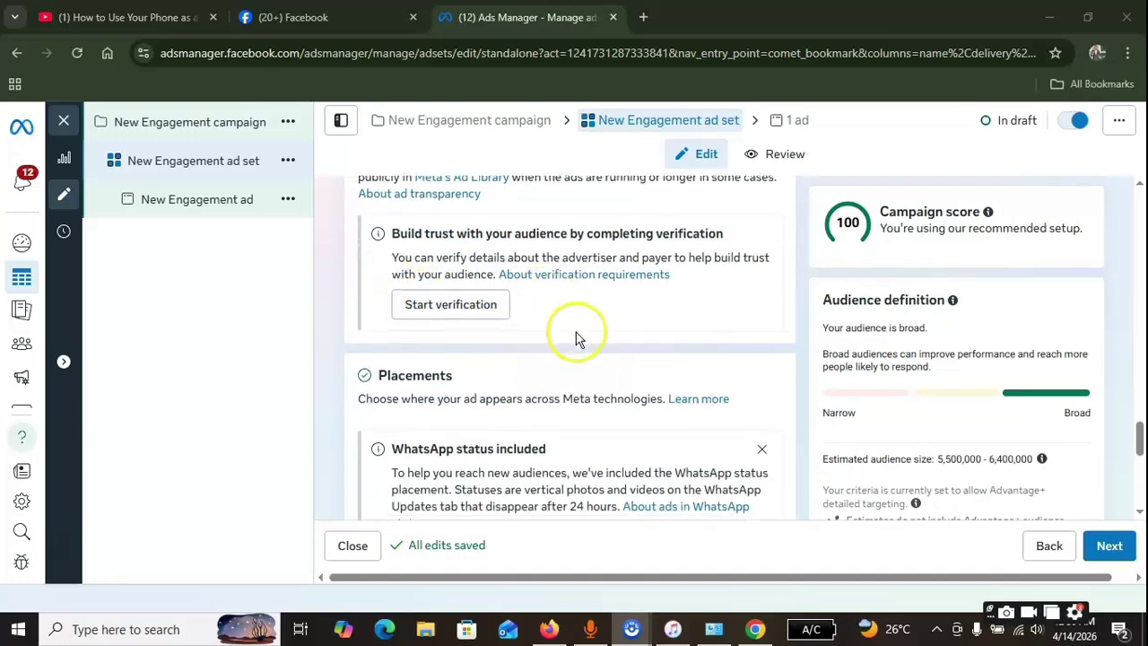
scroll(538, 350, "down", 2)
scroll(507, 366, "down", 2)
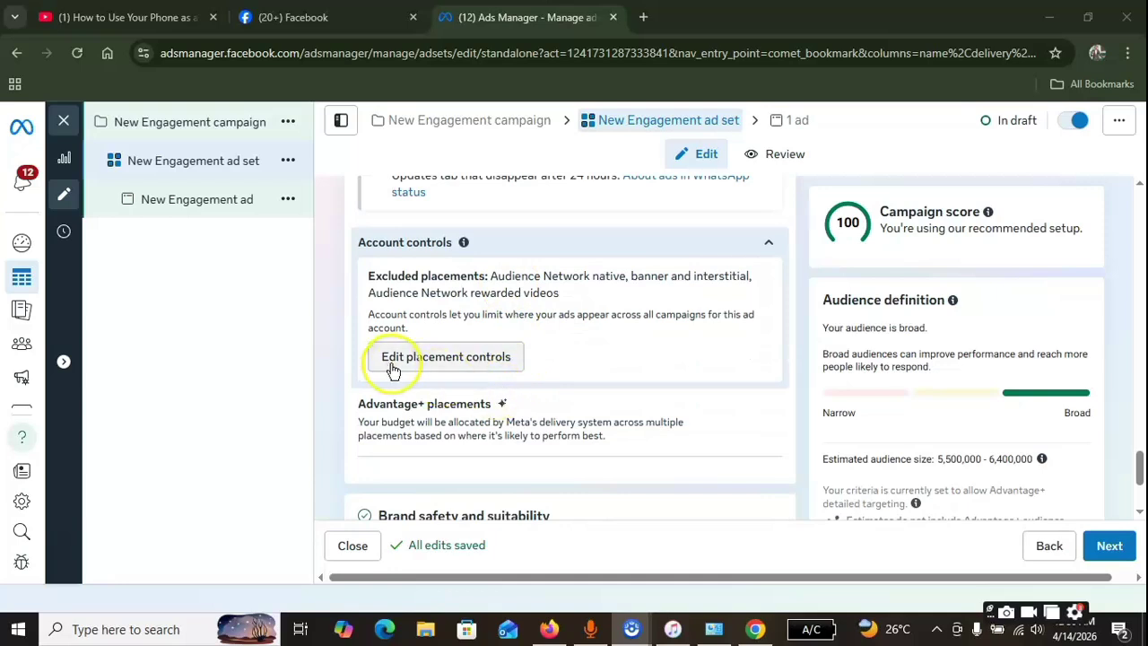
left_click(480, 366)
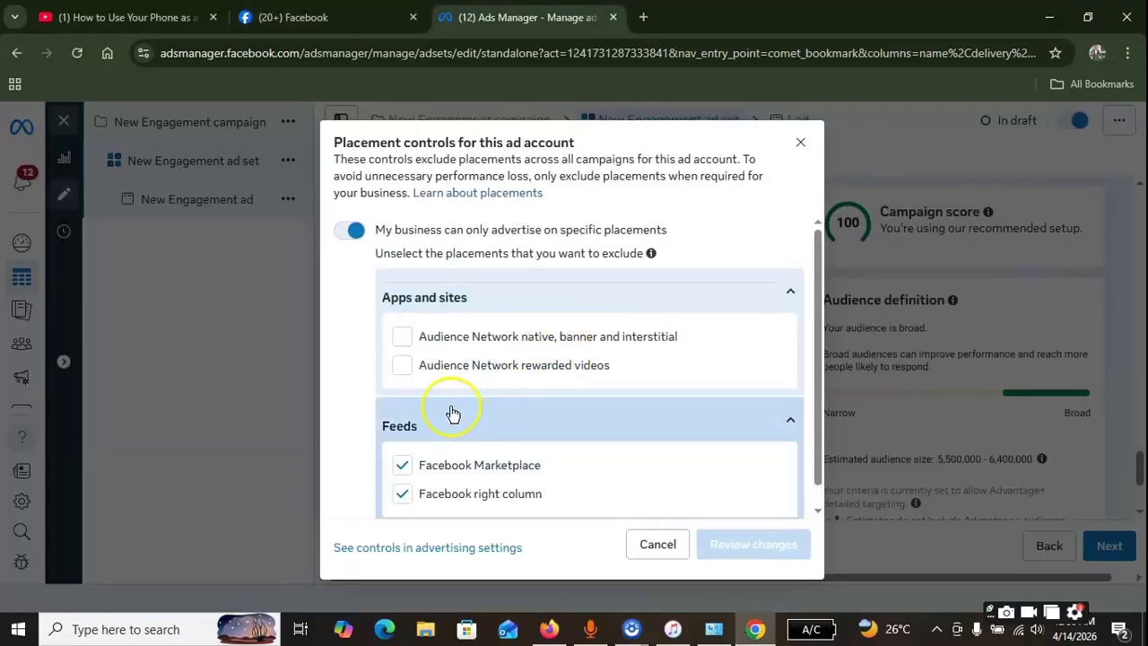
scroll(457, 422, "down", 1)
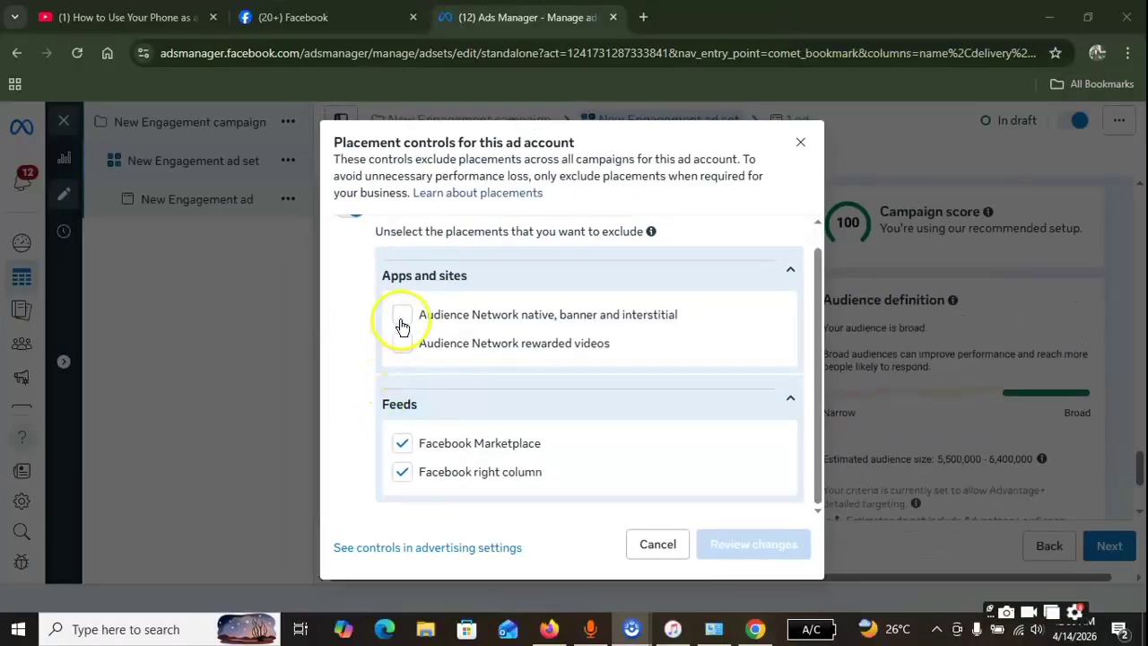
left_click(402, 317)
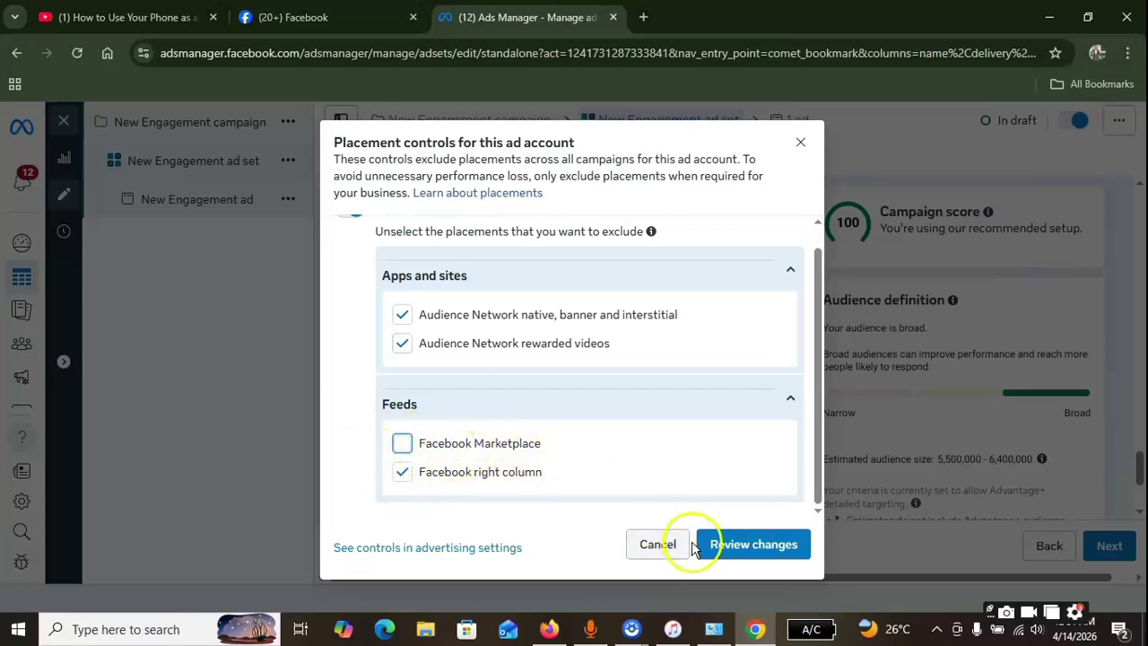
left_click(761, 549)
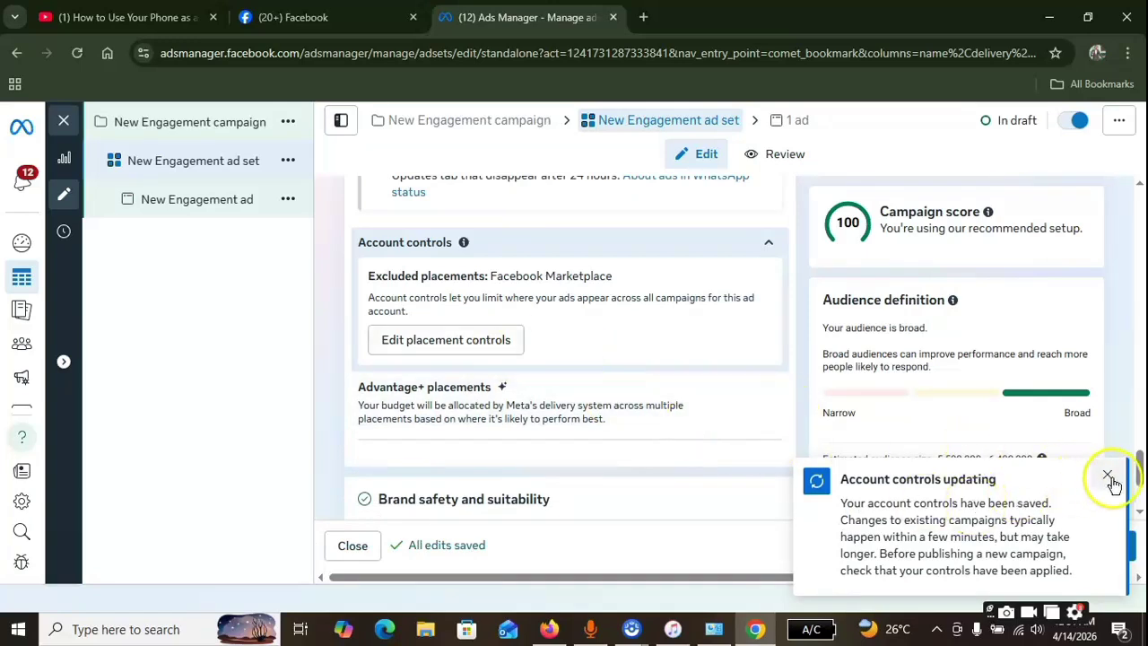
left_click(1109, 477)
scroll(628, 449, "down", 2)
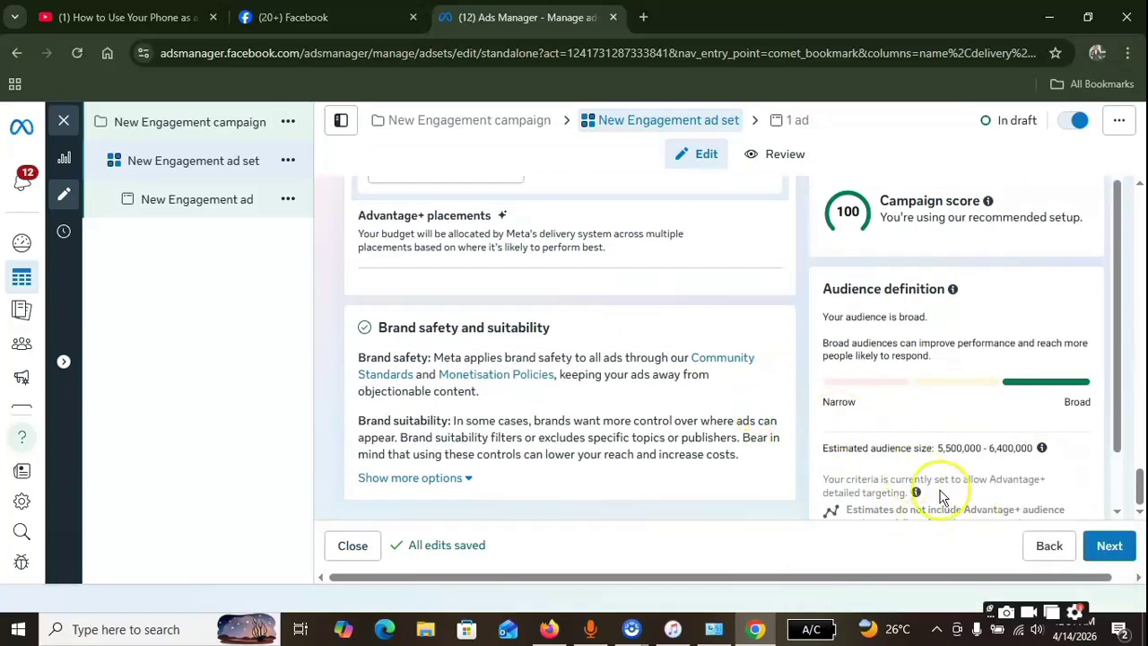
Step: Continue to the ad level and check which Facebook Pages are available for the ad's identity, keeping Favy mobile spa treatment
left_click(1109, 544)
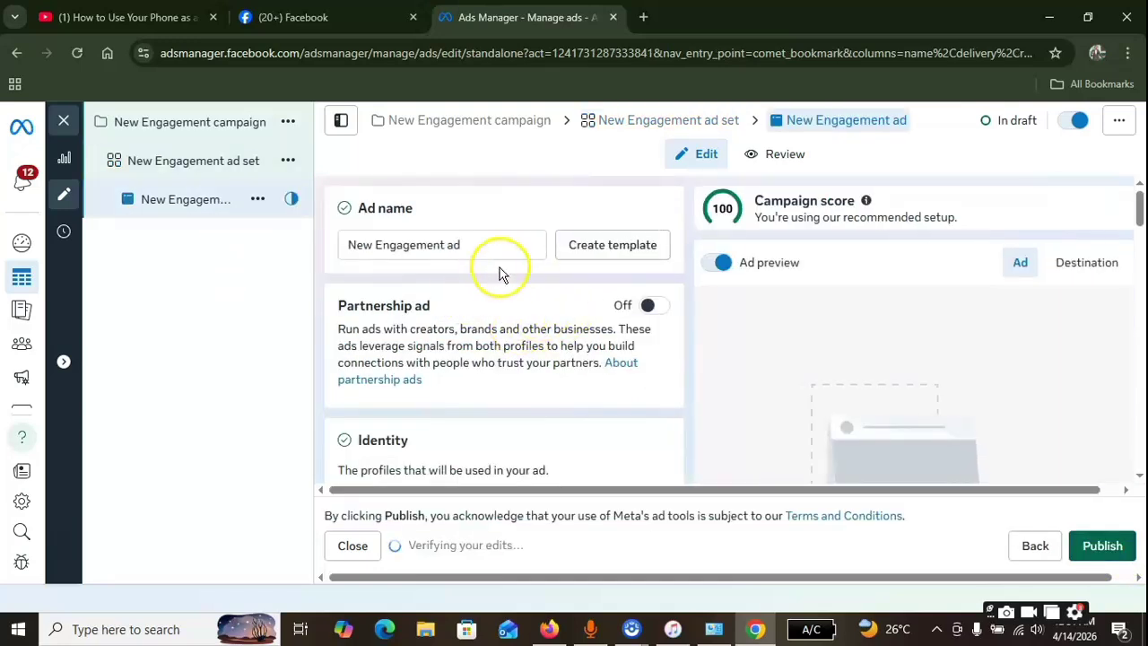
scroll(499, 278, "down", 2)
scroll(453, 279, "down", 1)
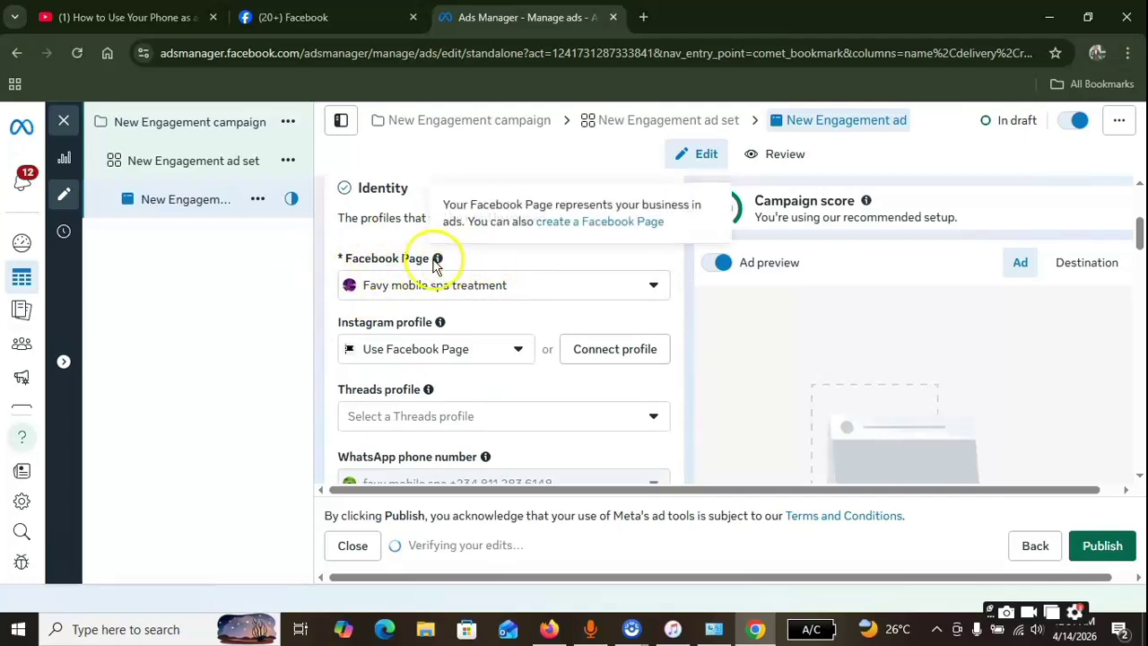
left_click(530, 287)
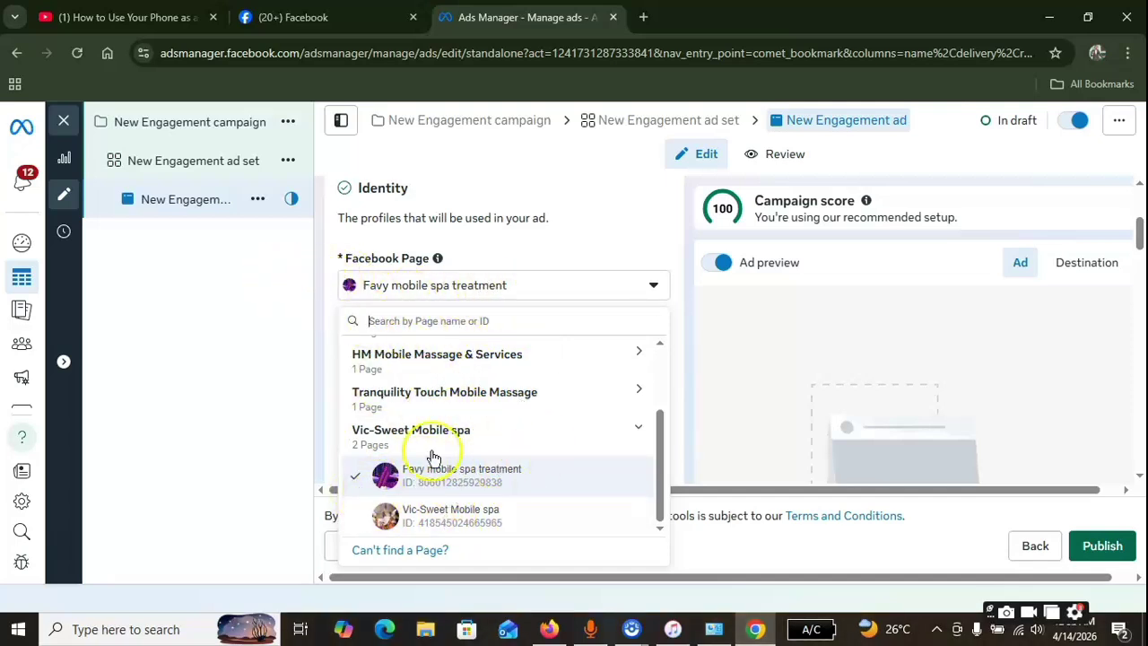
left_click(326, 300)
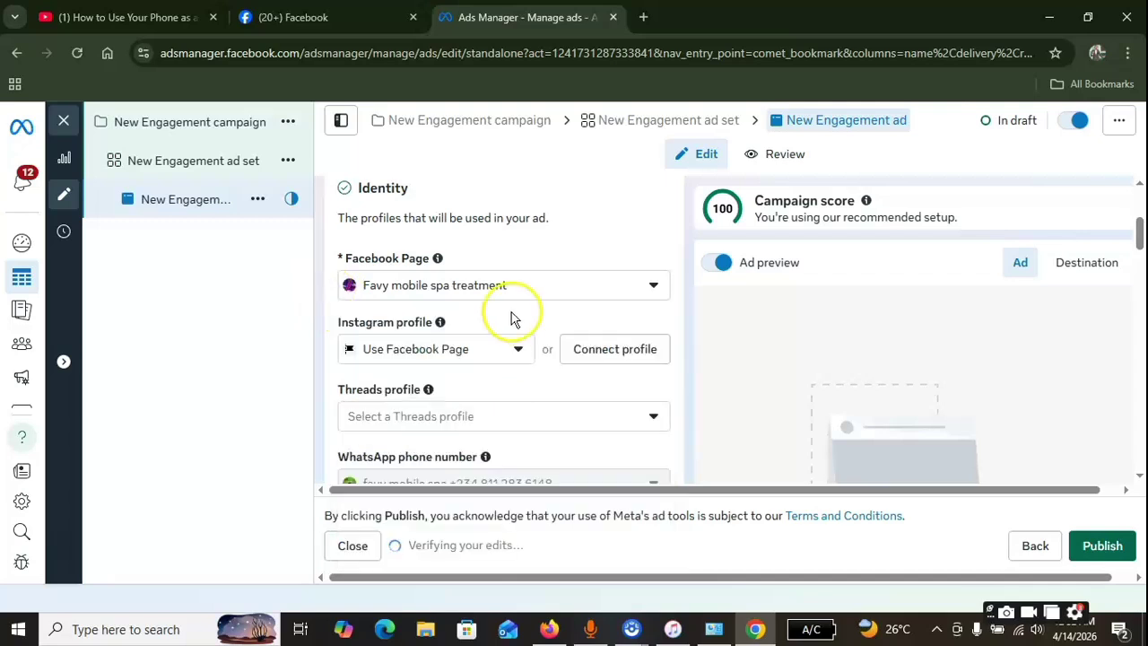
Step: Check the Threads profile options and the WhatsApp phone number field in the ad's identity settings
scroll(538, 320, "down", 2)
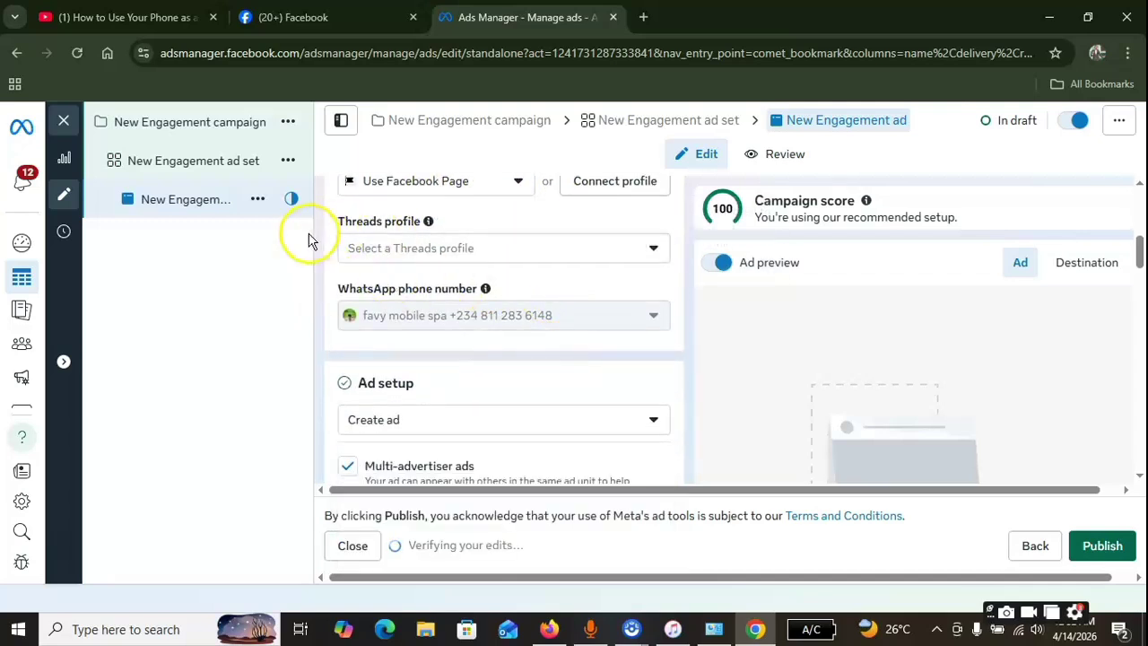
left_click(625, 250)
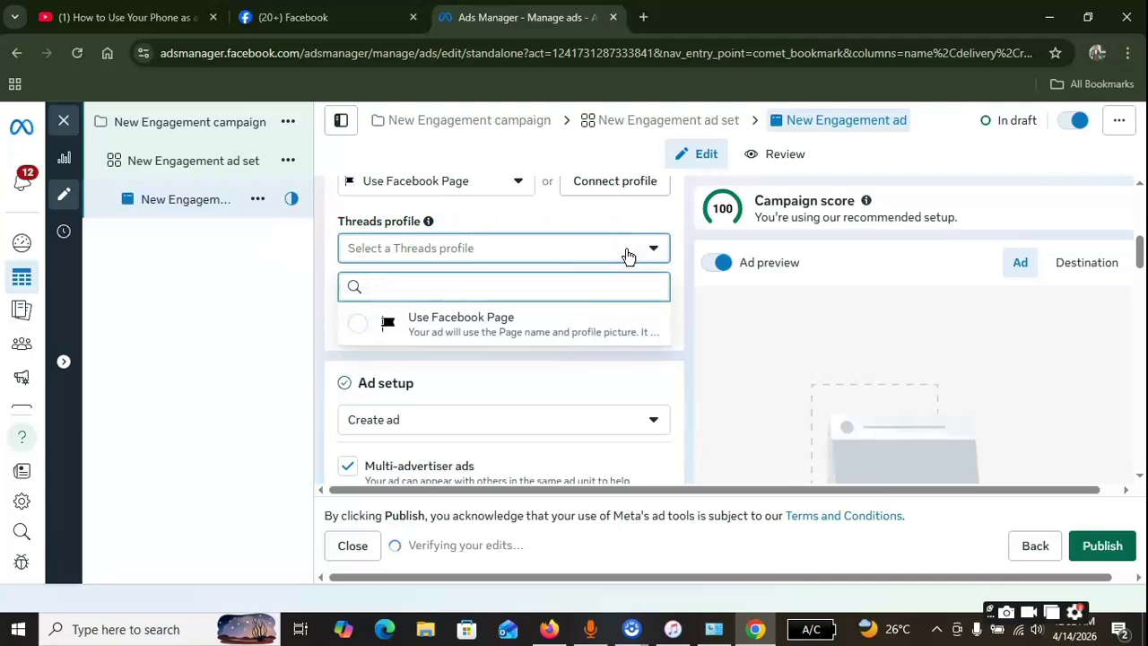
left_click(515, 220)
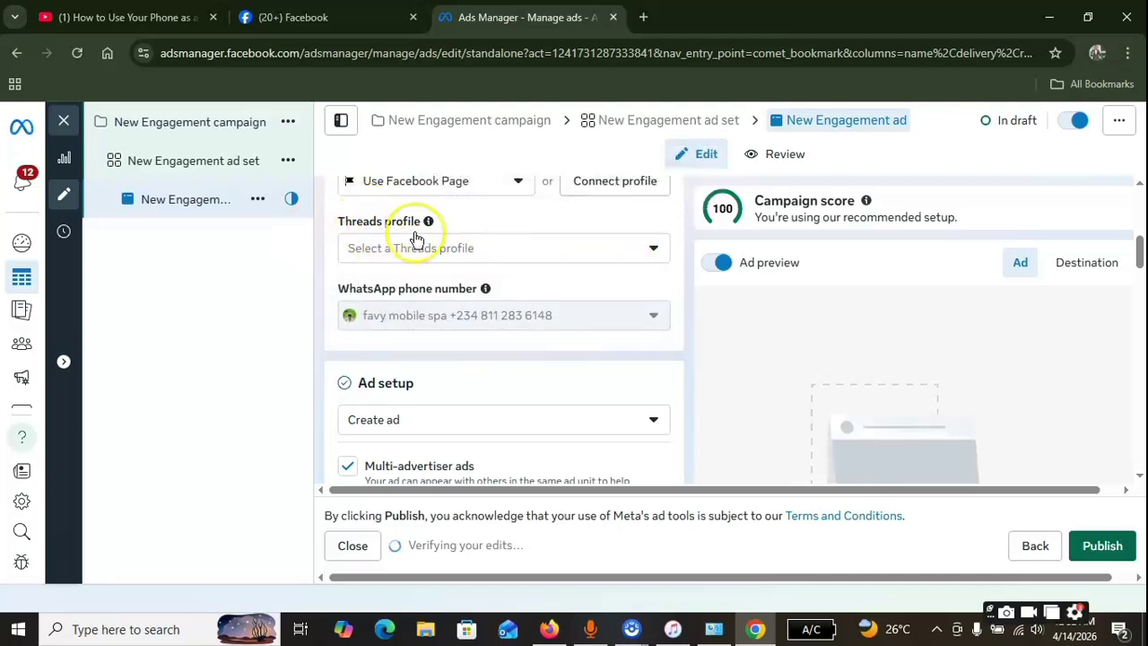
scroll(495, 257, "down", 2)
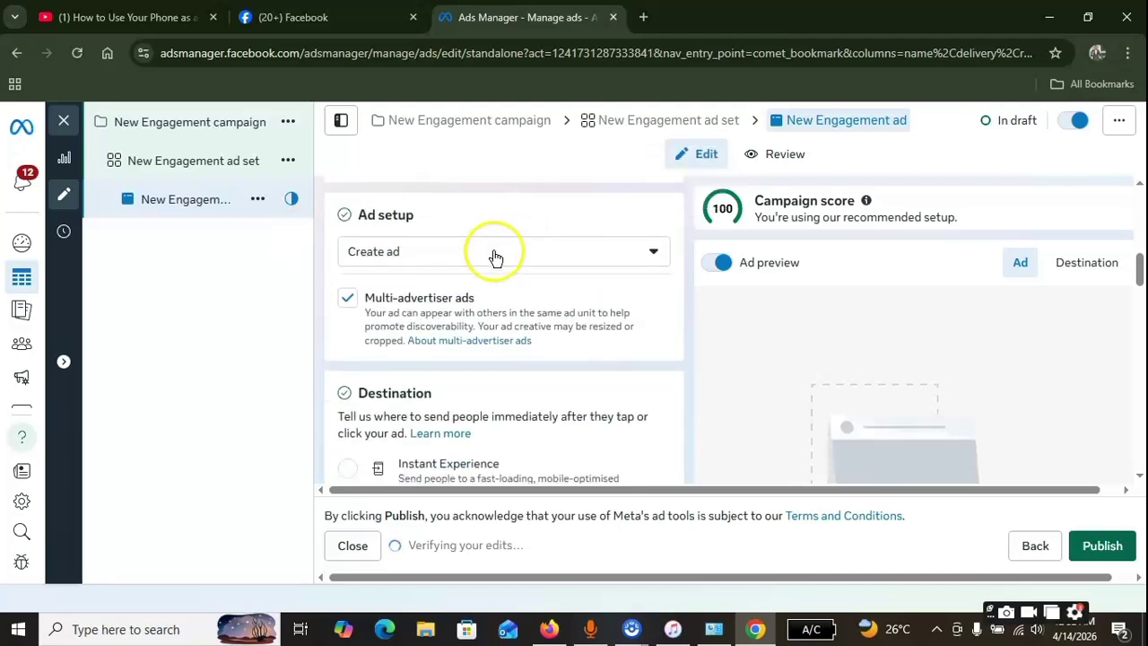
scroll(495, 257, "up", 2)
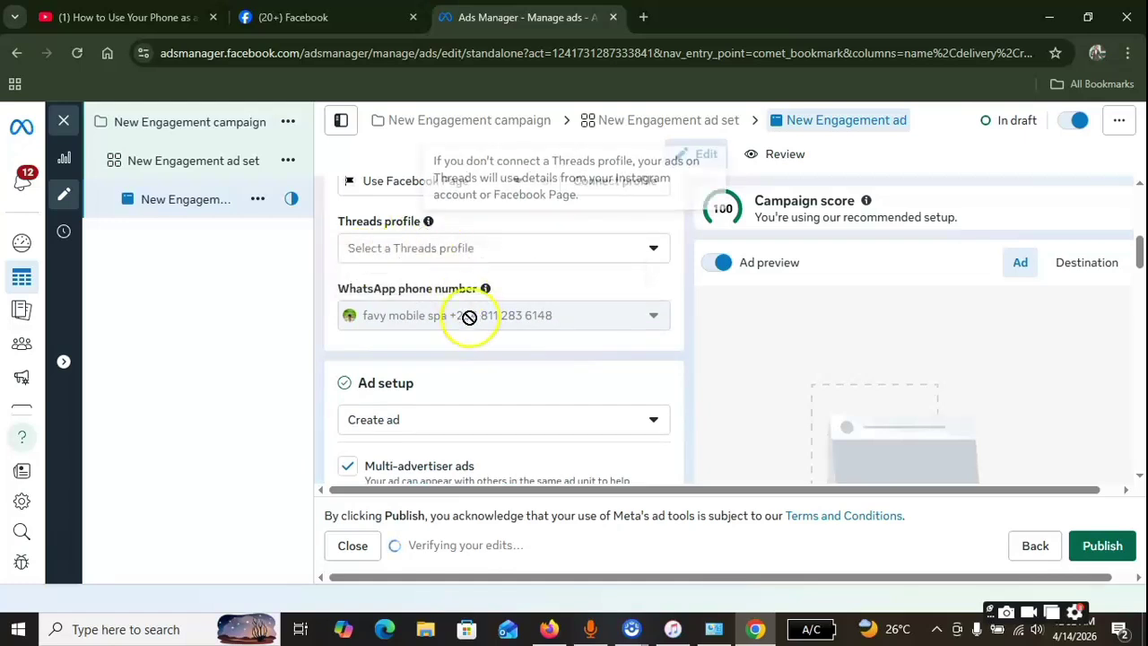
Step: Set the ad setup to Use existing post
scroll(468, 316, "down", 2)
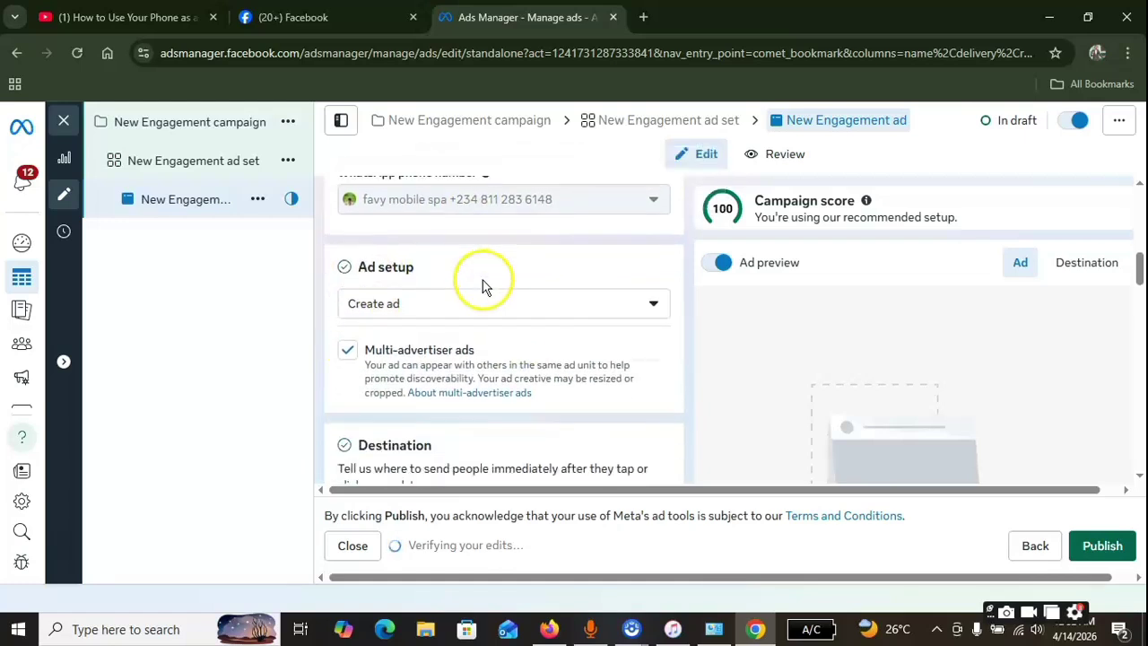
scroll(482, 281, "down", 1)
left_click(527, 253)
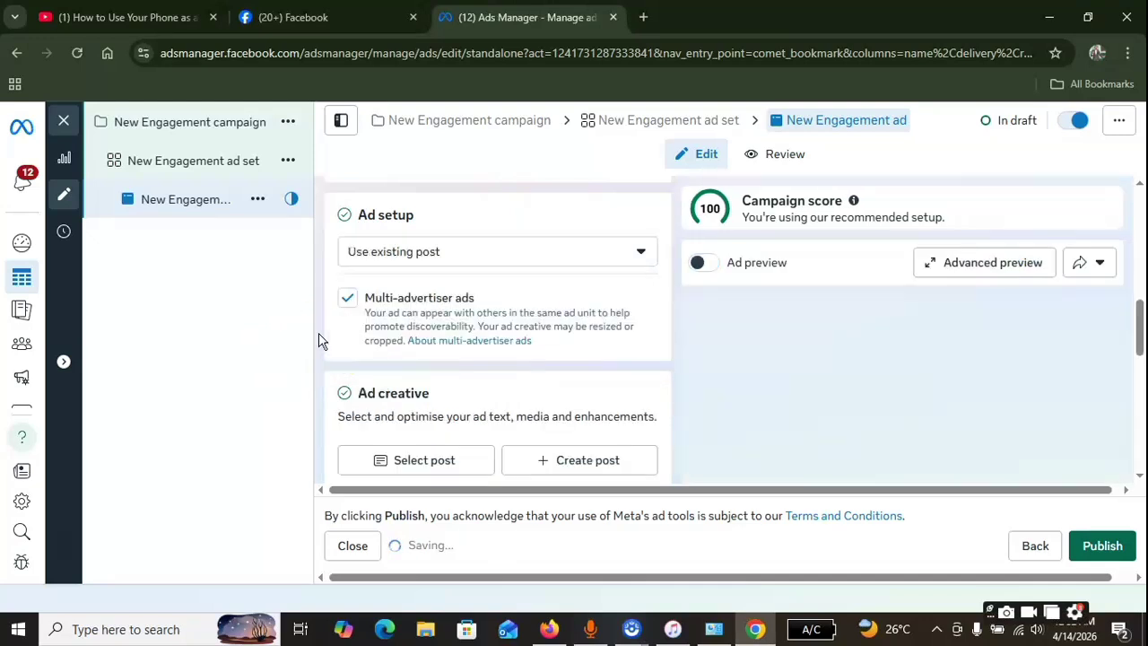
Step: Choose the 11 Apr 2026 Facebook video post "Walk in spa Available at Amuwo odofin" with 2 likes as the ad creative
left_click(418, 462)
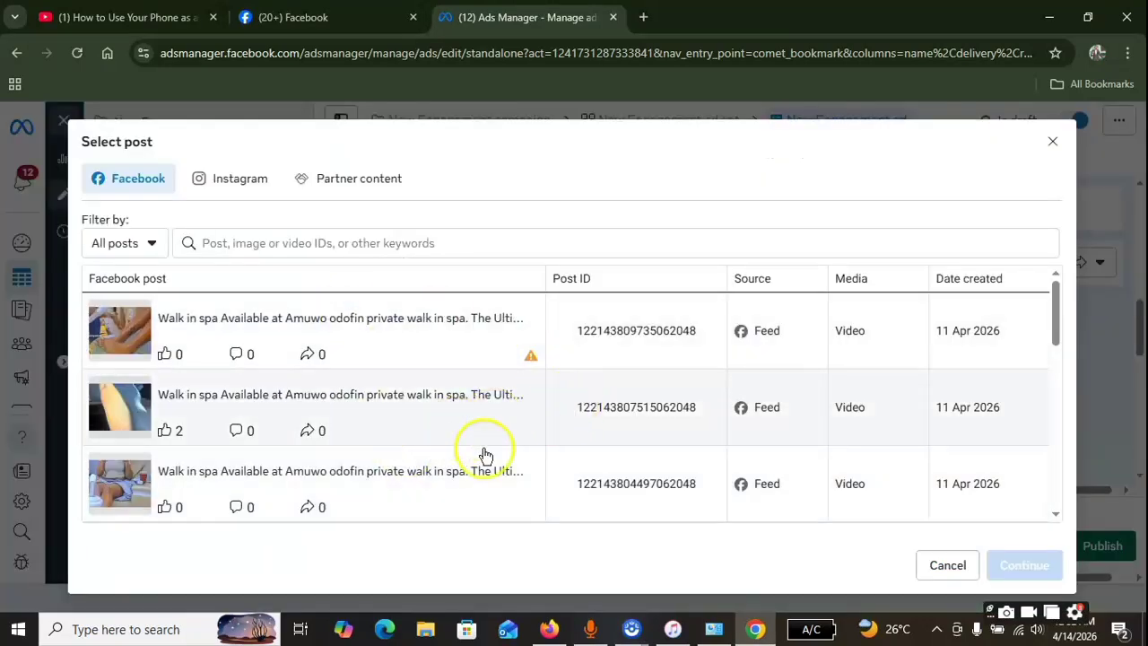
left_click(429, 412)
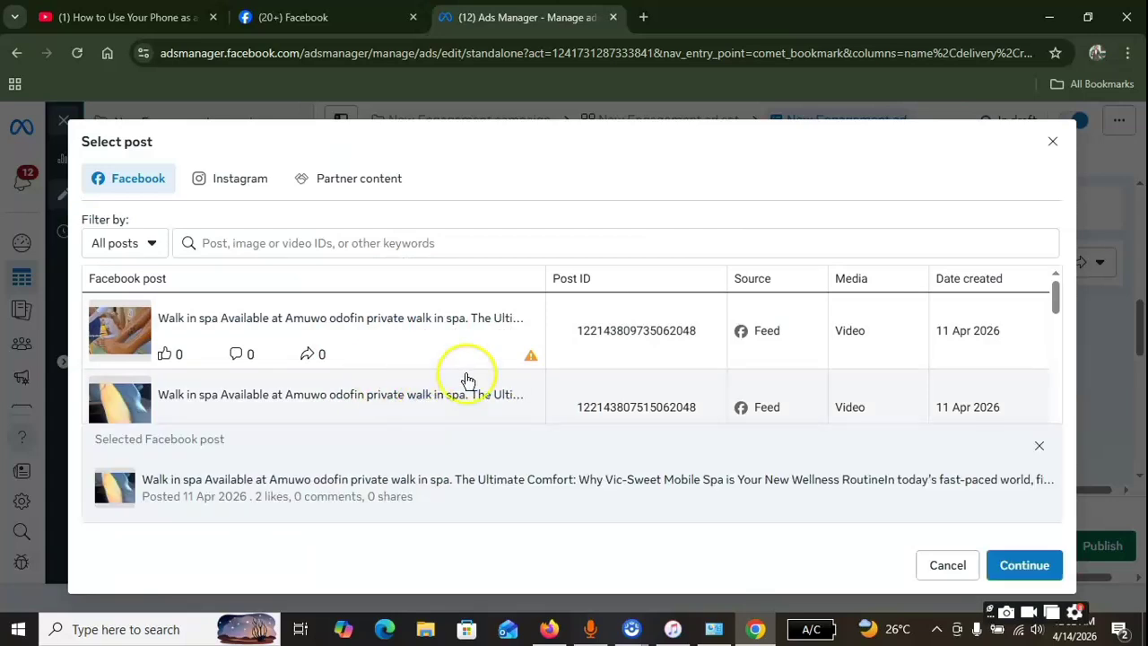
scroll(458, 395, "down", 5)
scroll(360, 382, "down", 5)
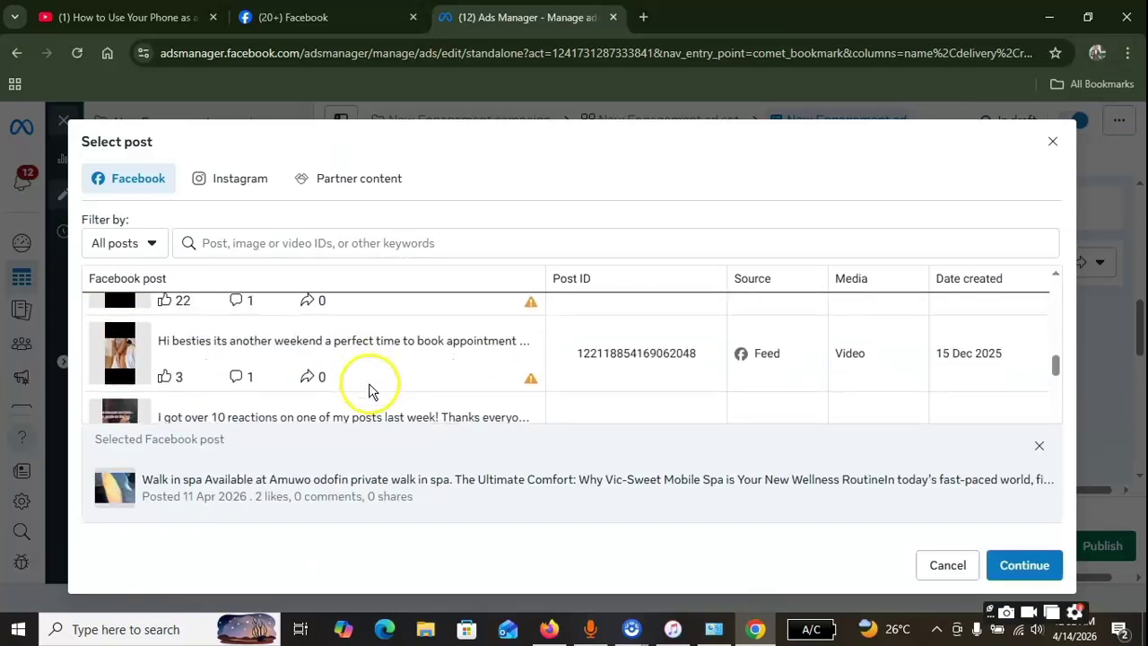
scroll(366, 397, "up", 1)
scroll(366, 397, "down", 3)
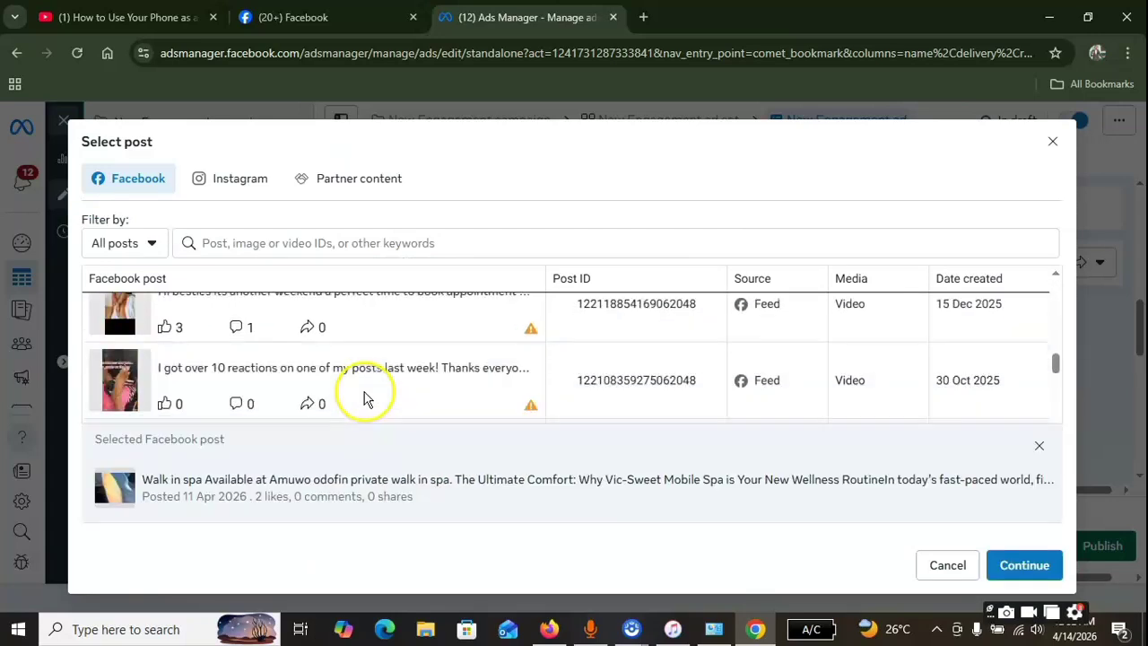
scroll(339, 351, "down", 1)
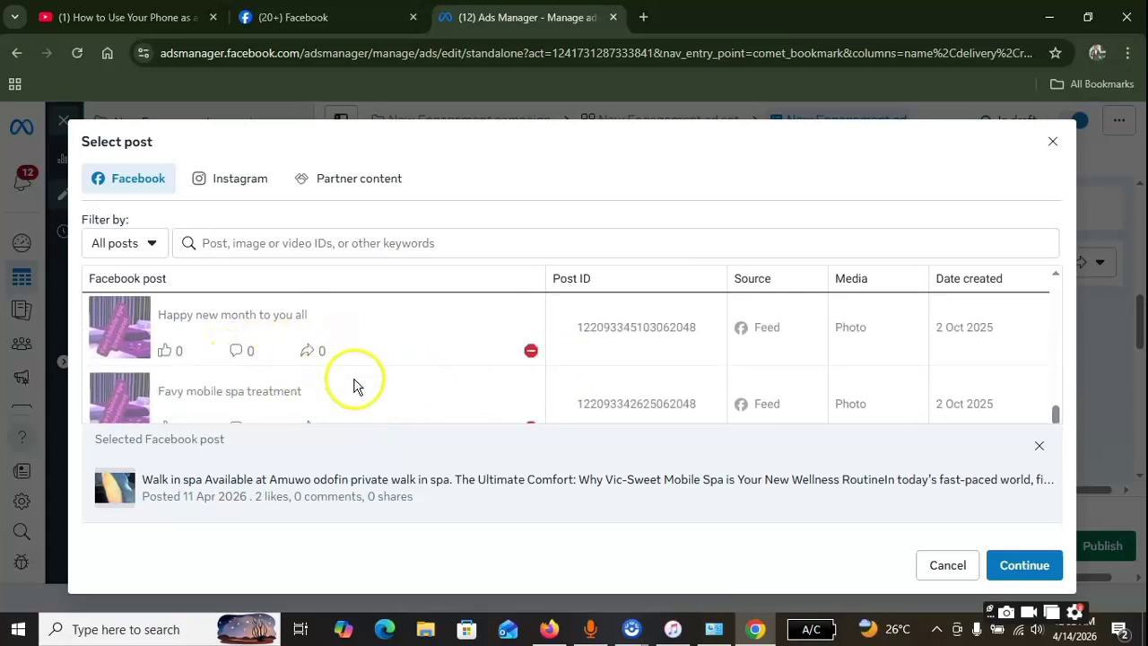
scroll(356, 384, "up", 6)
scroll(259, 377, "up", 8)
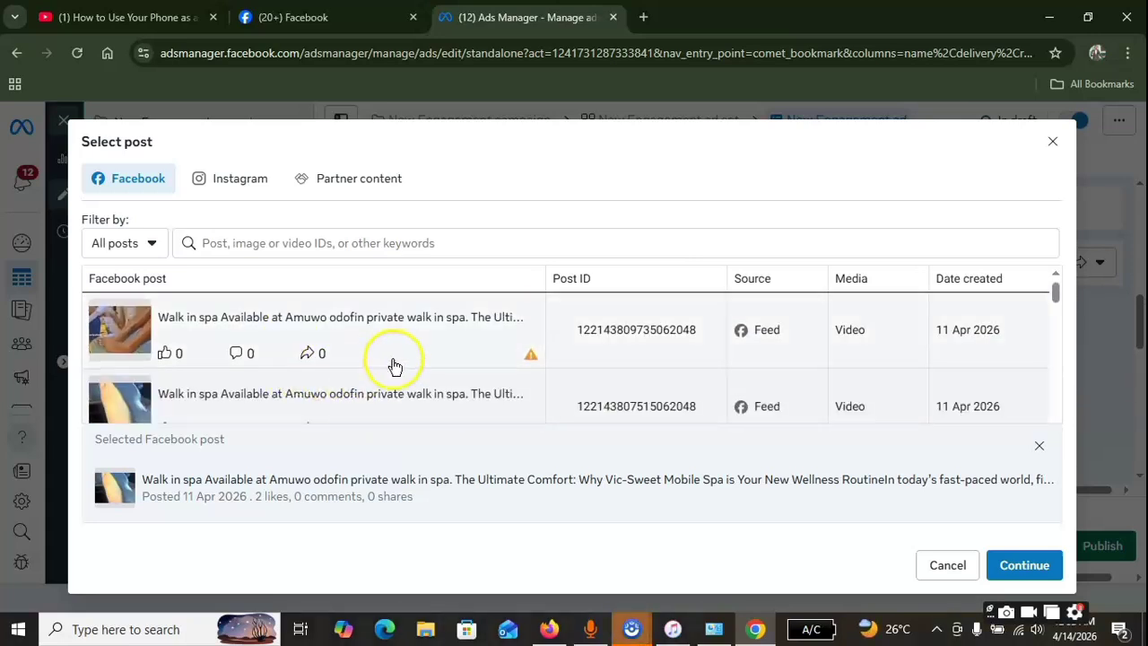
scroll(329, 367, "down", 1)
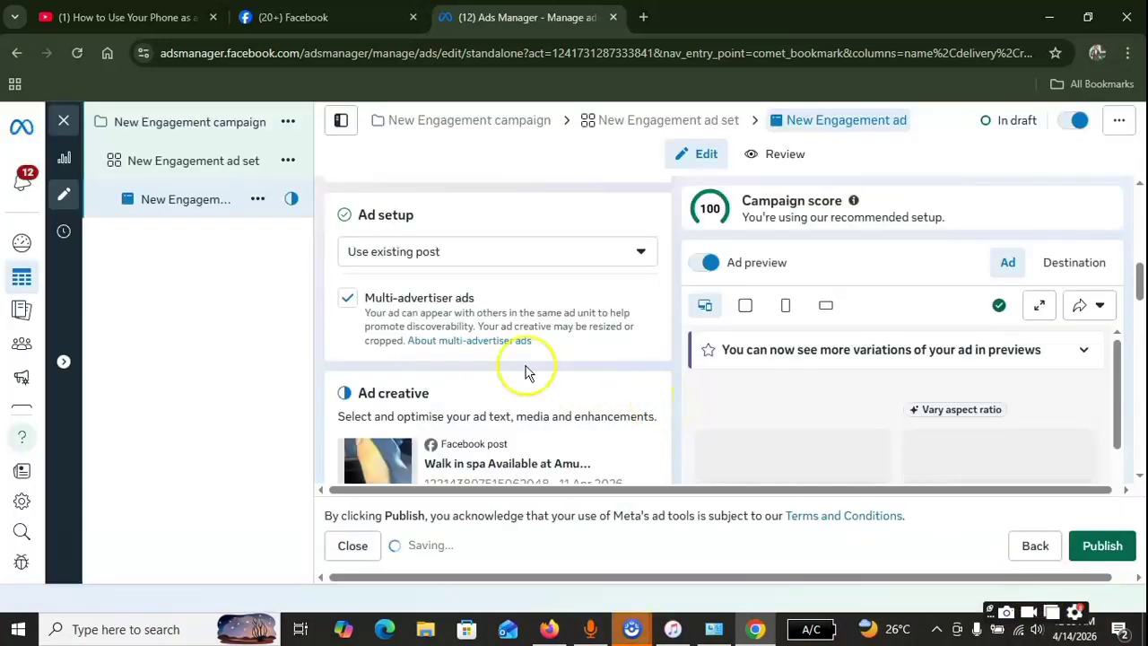
Step: Review the chosen post in the ad creative section and its video in the feed previews
scroll(665, 357, "down", 1)
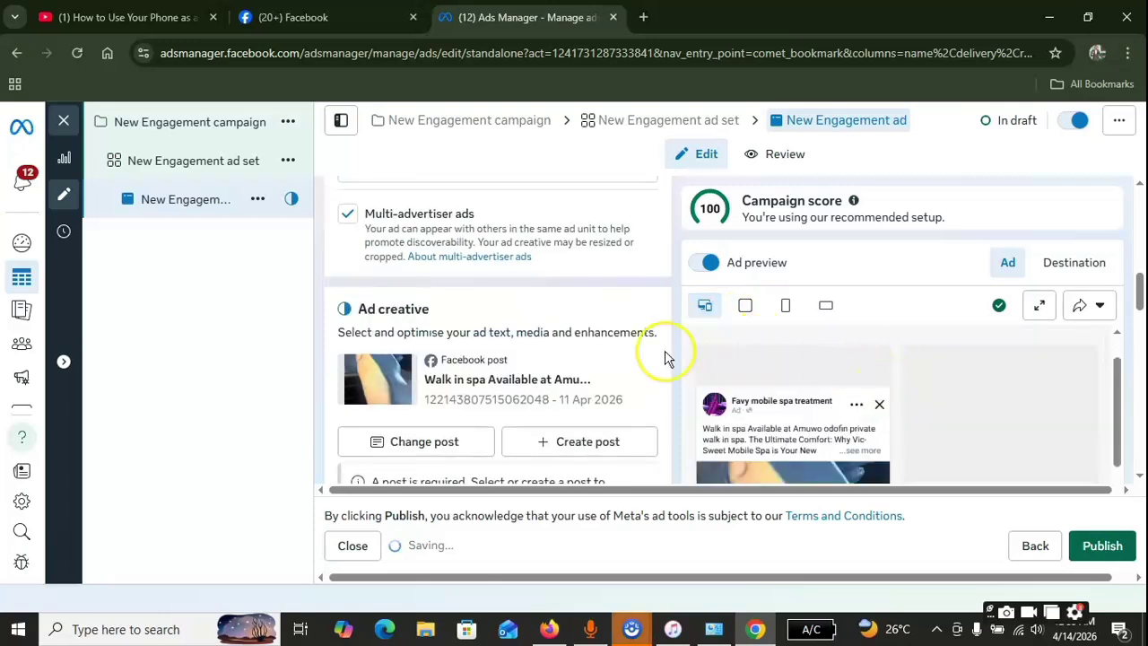
scroll(910, 386, "down", 1)
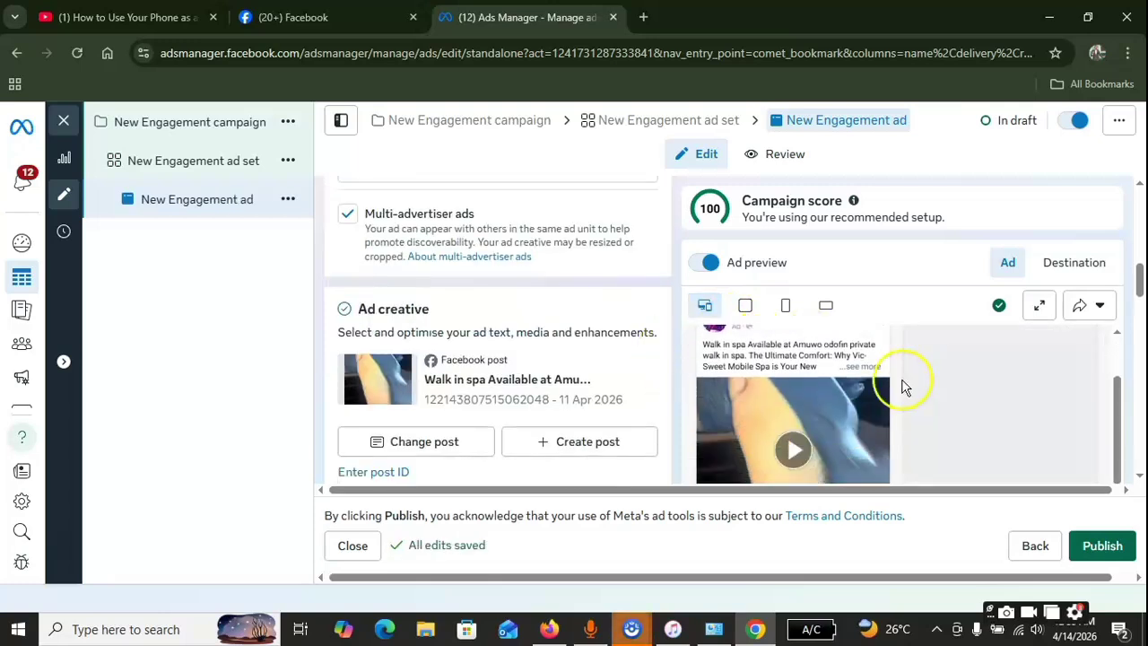
scroll(924, 388, "down", 1)
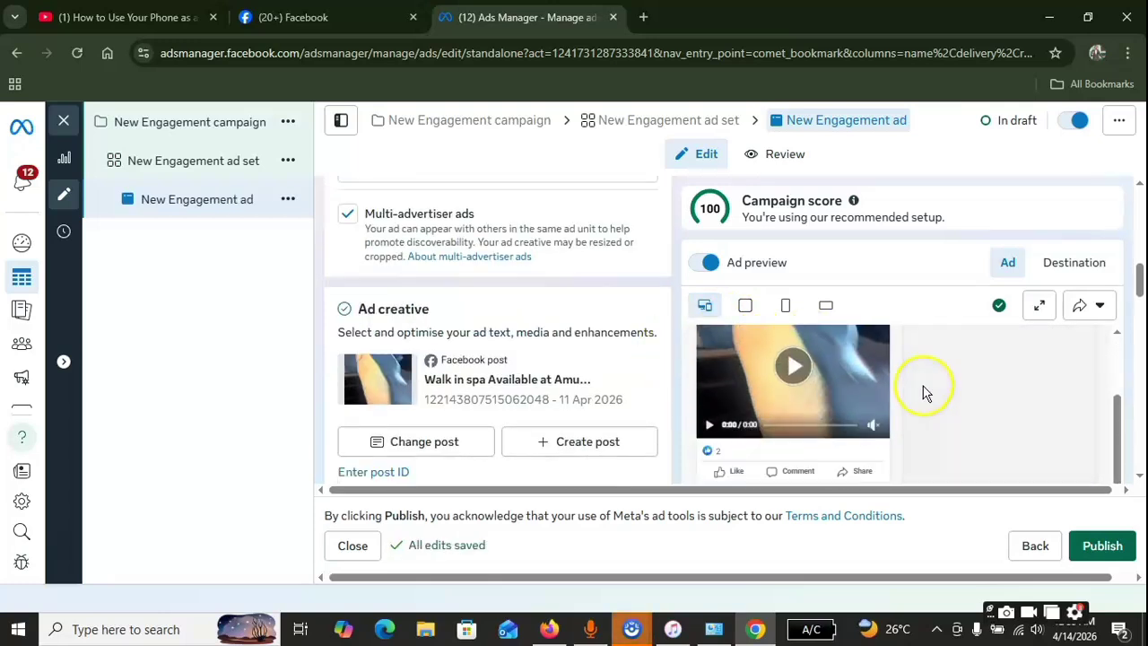
scroll(758, 453, "down", 1)
scroll(771, 448, "up", 1)
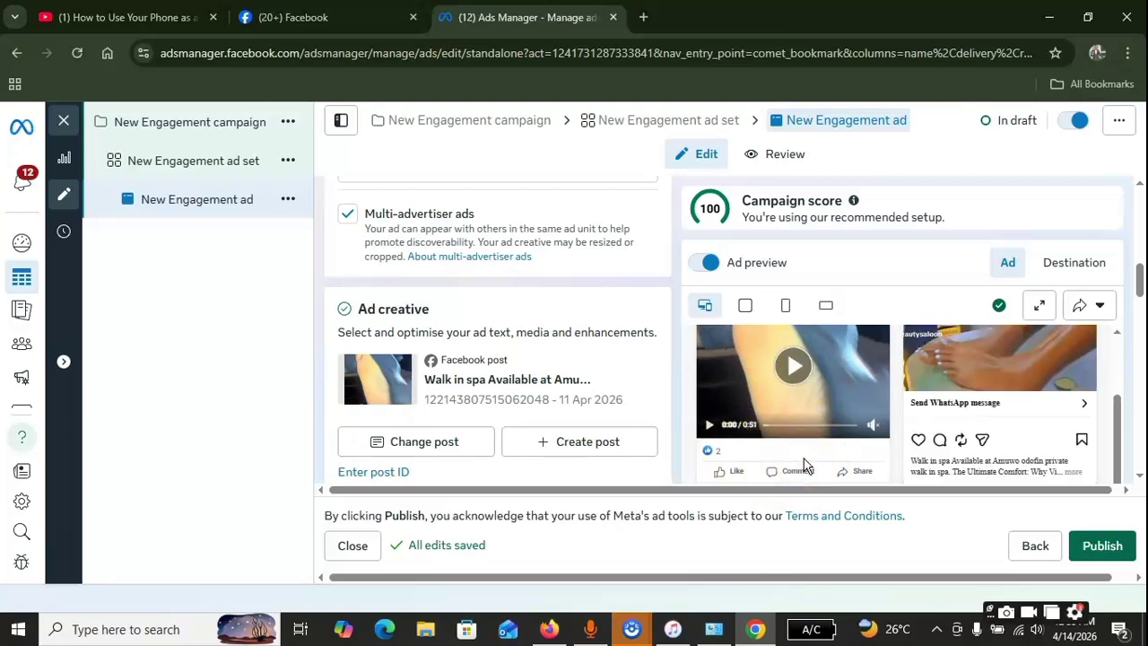
left_click(769, 424)
Step: Examine the ad previews across the Facebook Feed, Instagram Feed and full-screen WhatsApp chat placements
scroll(769, 421, "up", 3)
scroll(805, 379, "up", 3)
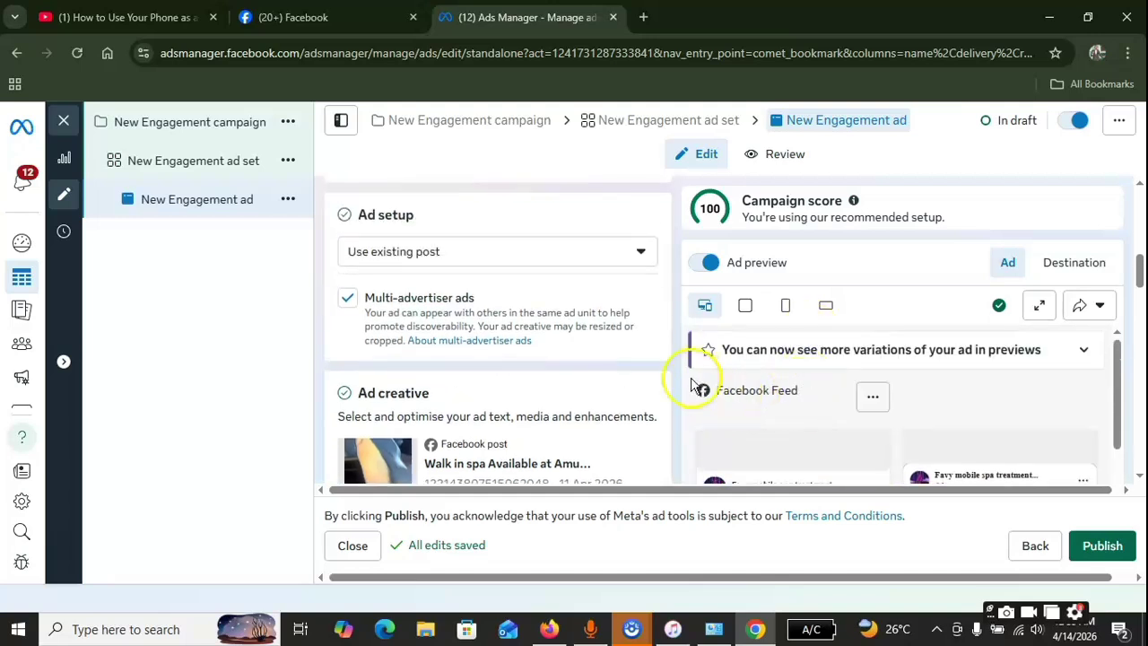
scroll(978, 388, "down", 2)
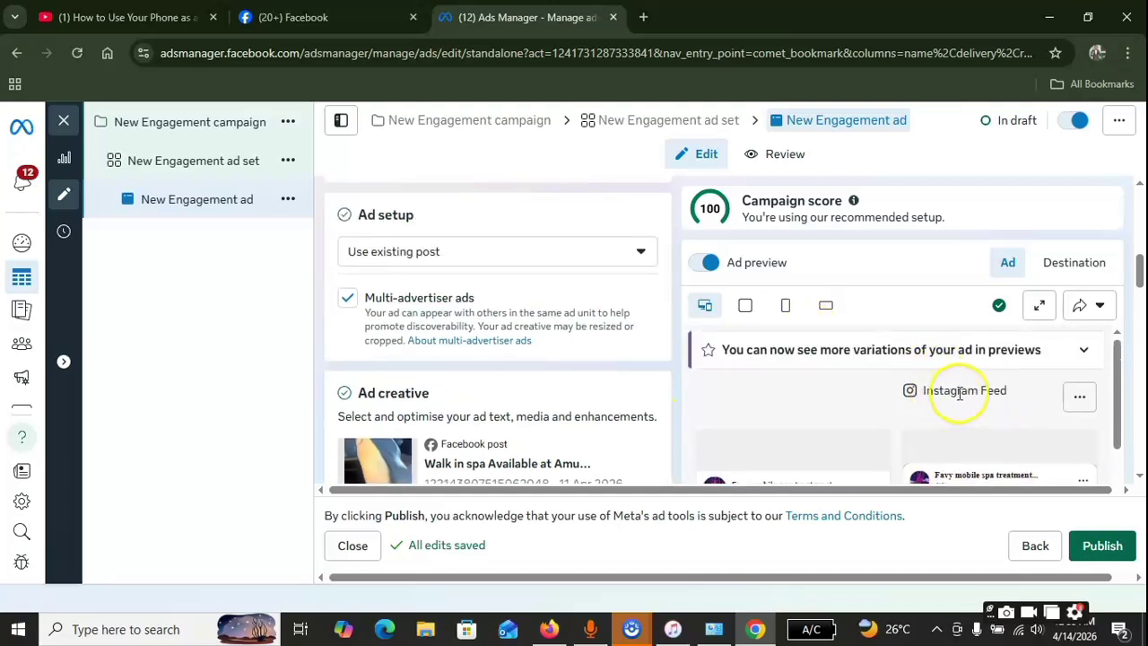
scroll(981, 392, "down", 3)
scroll(938, 417, "down", 5)
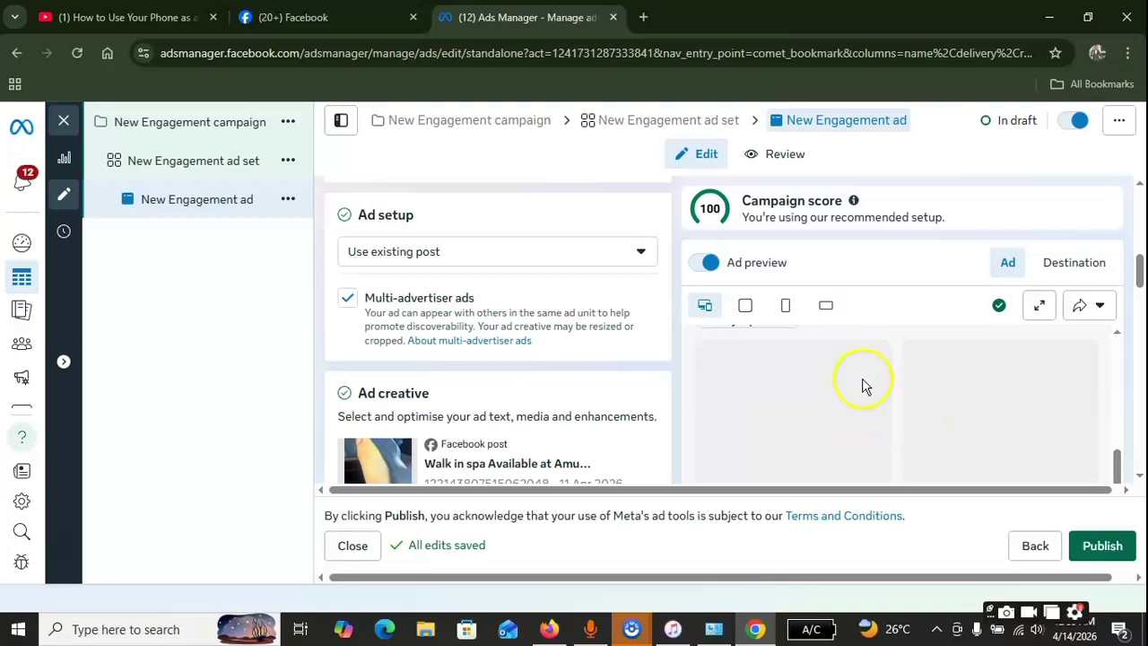
scroll(870, 394, "down", 5)
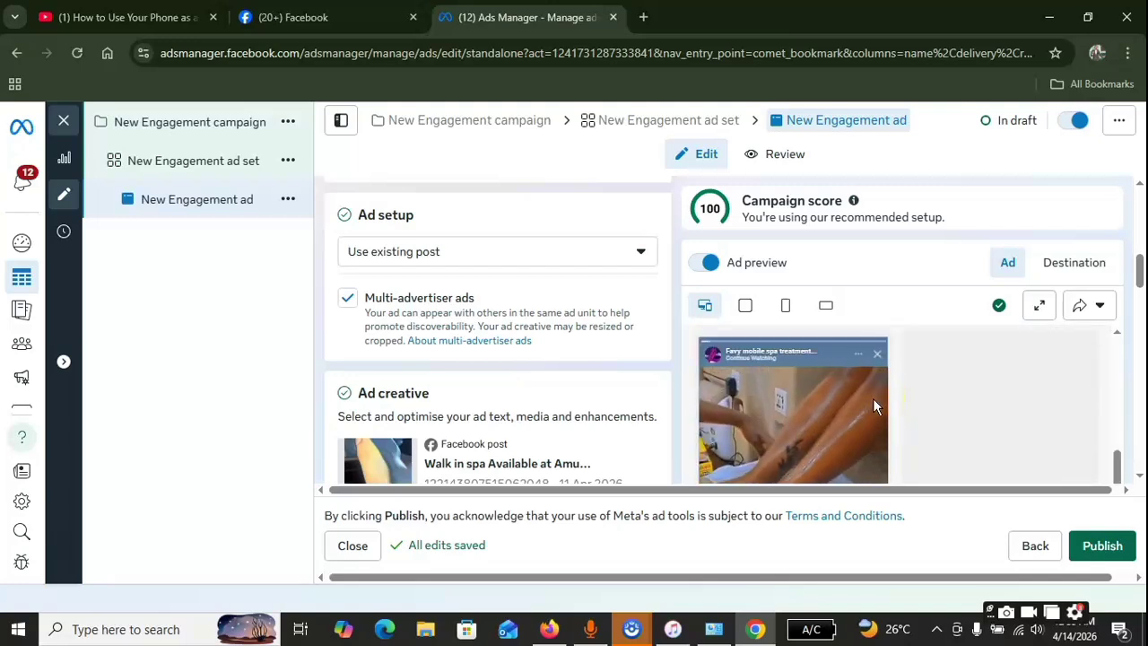
scroll(974, 382, "down", 3)
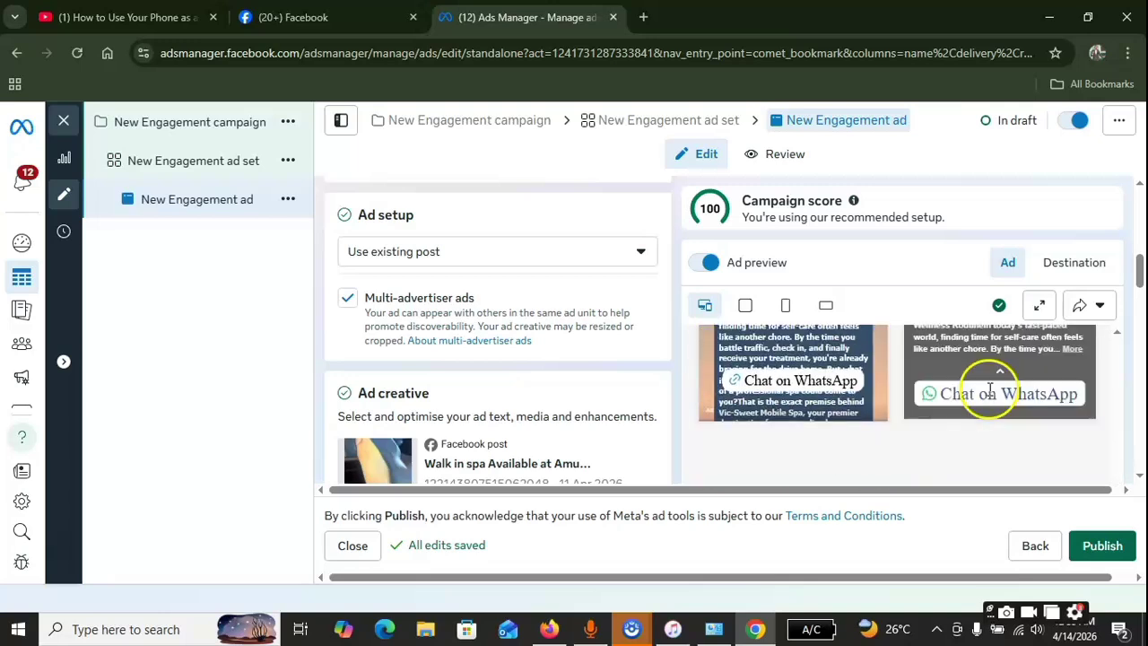
scroll(989, 389, "up", 1)
scroll(990, 387, "down", 5)
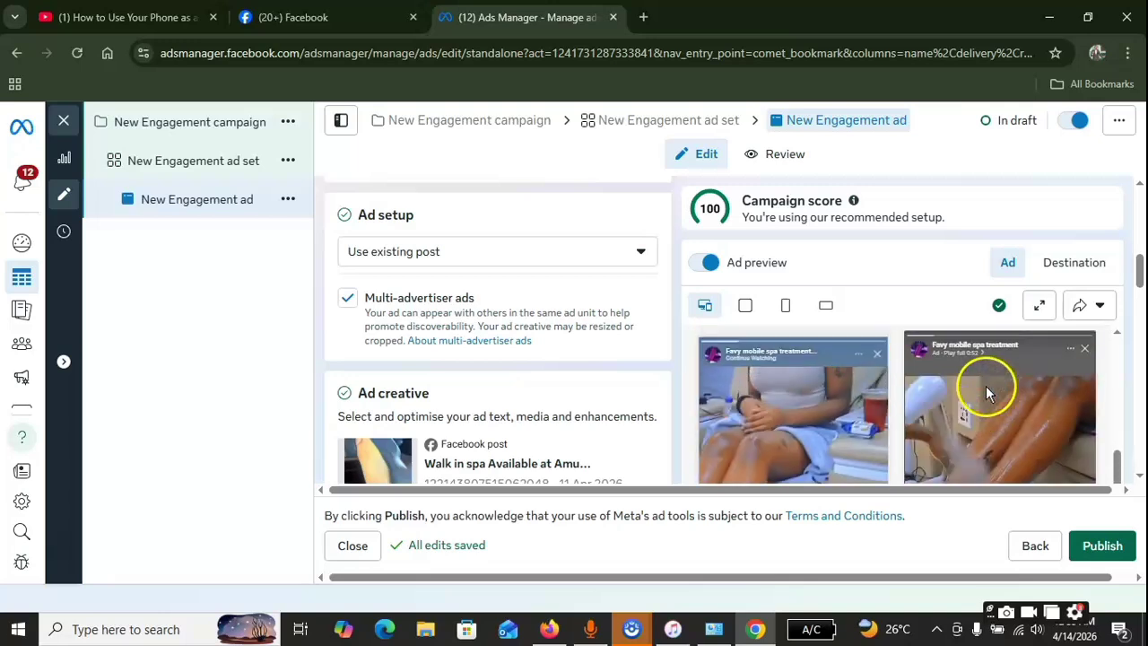
scroll(986, 388, "up", 4)
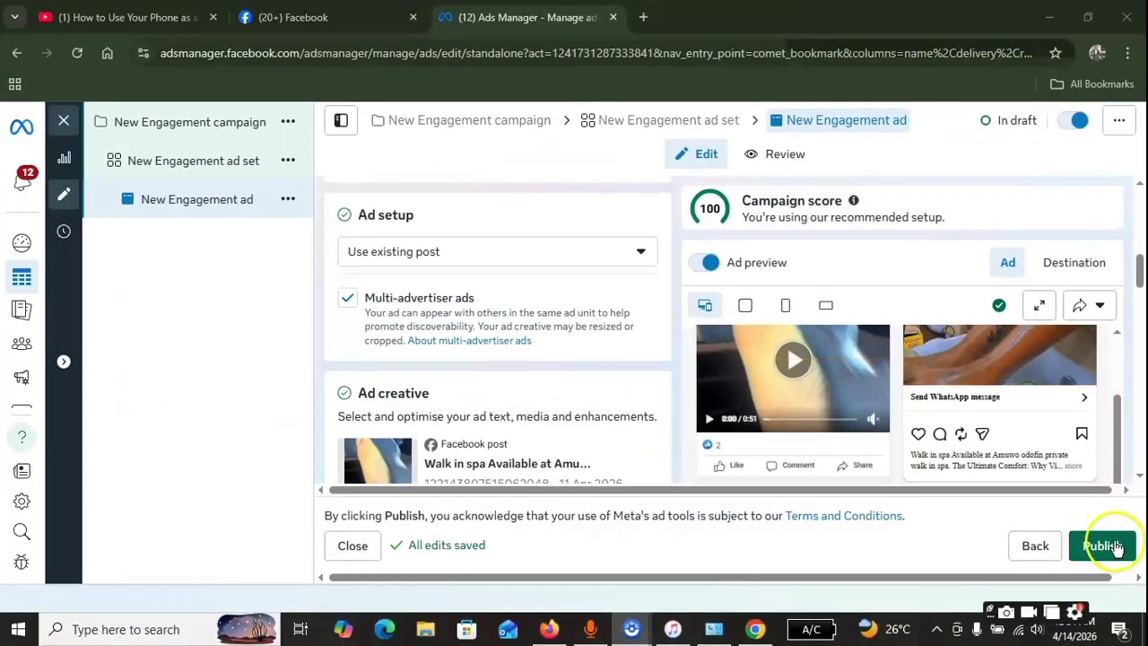
Step: Recheck the ad's identity, existing-post setup, creative and primary text, ending at the ad name
scroll(528, 339, "up", 4)
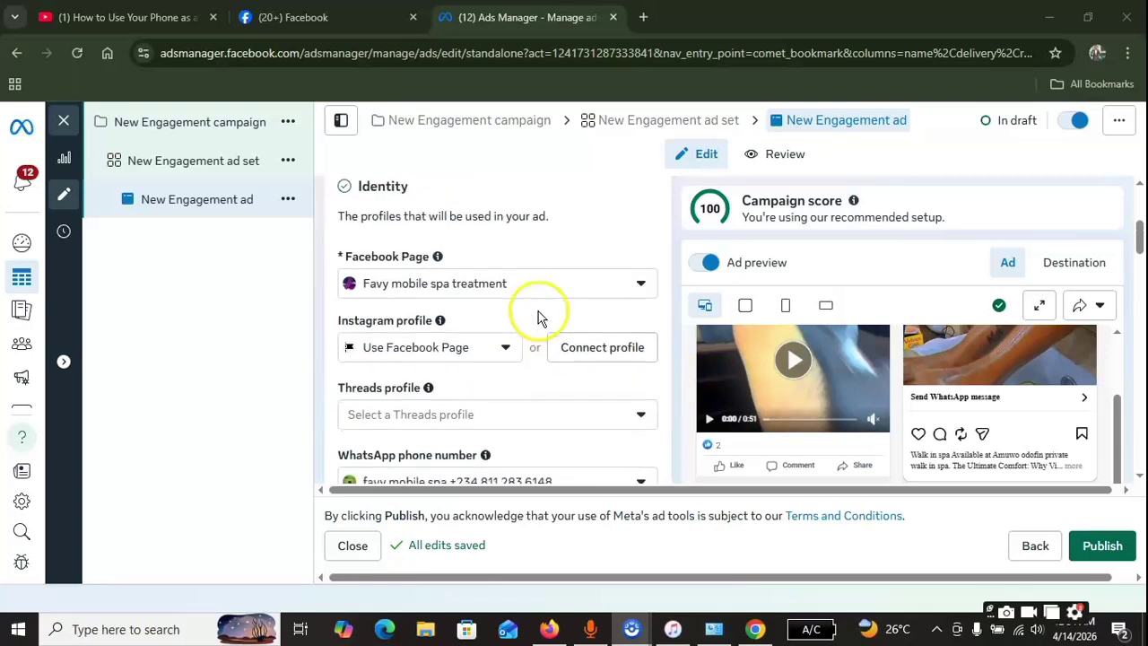
scroll(530, 337, "down", 4)
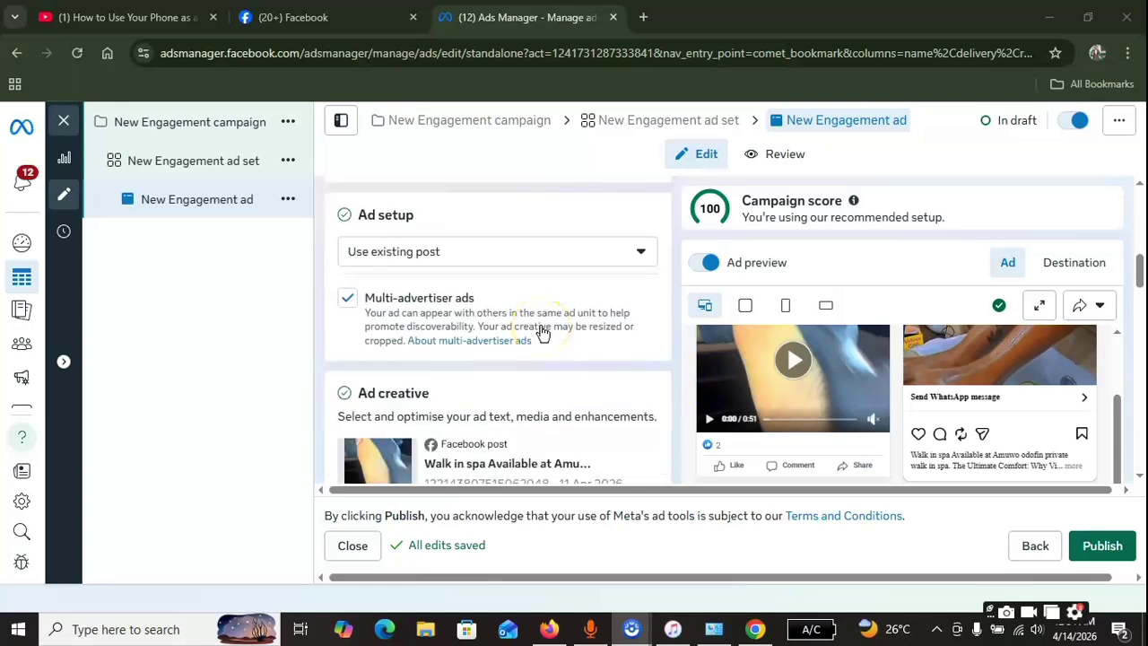
scroll(592, 300, "down", 3)
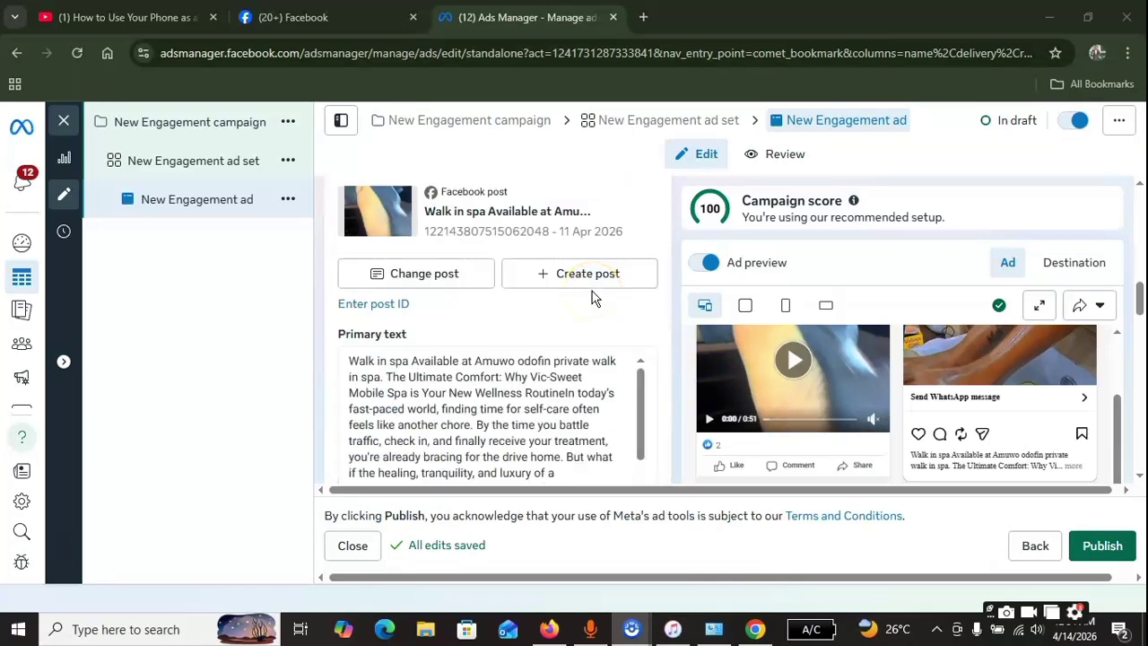
scroll(592, 298, "up", 5)
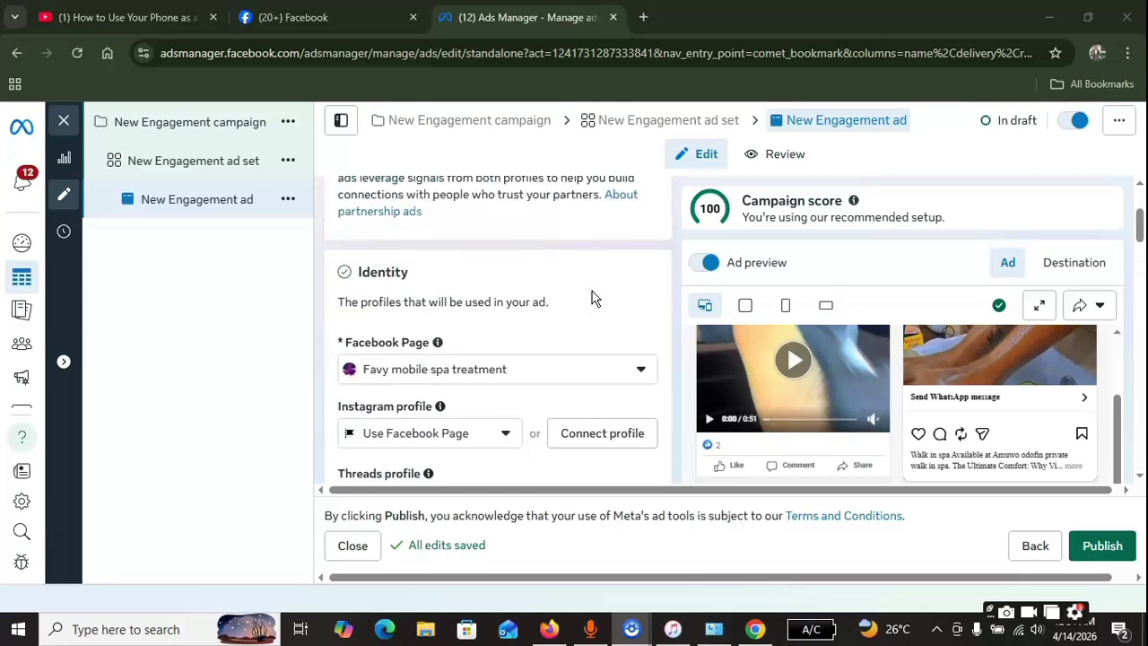
scroll(592, 298, "up", 2)
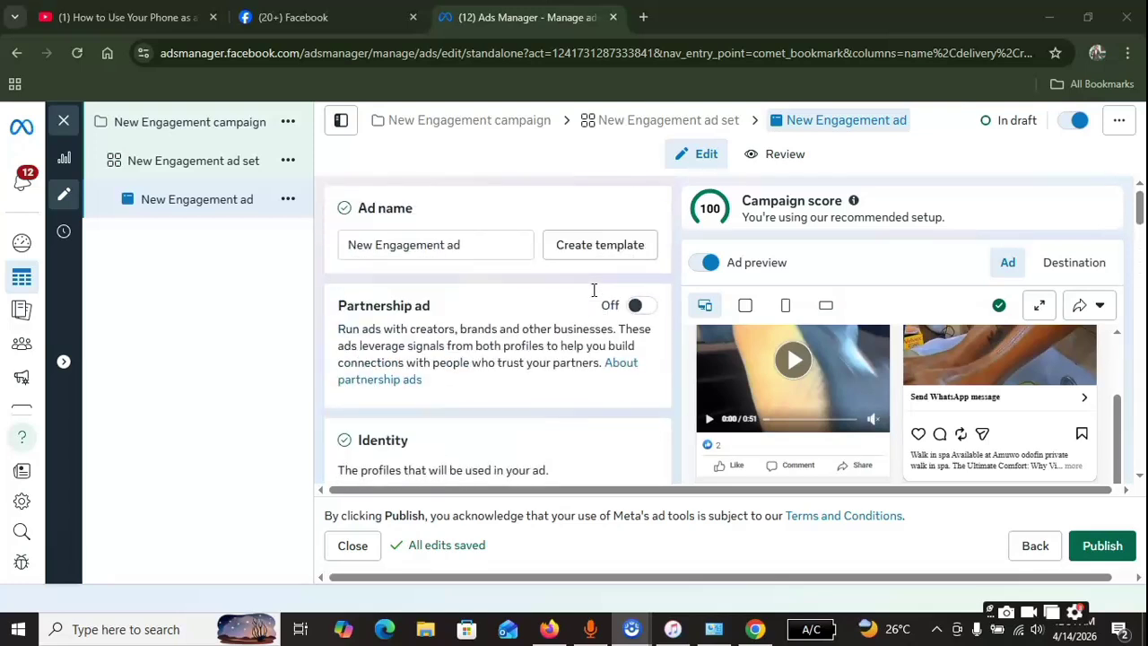